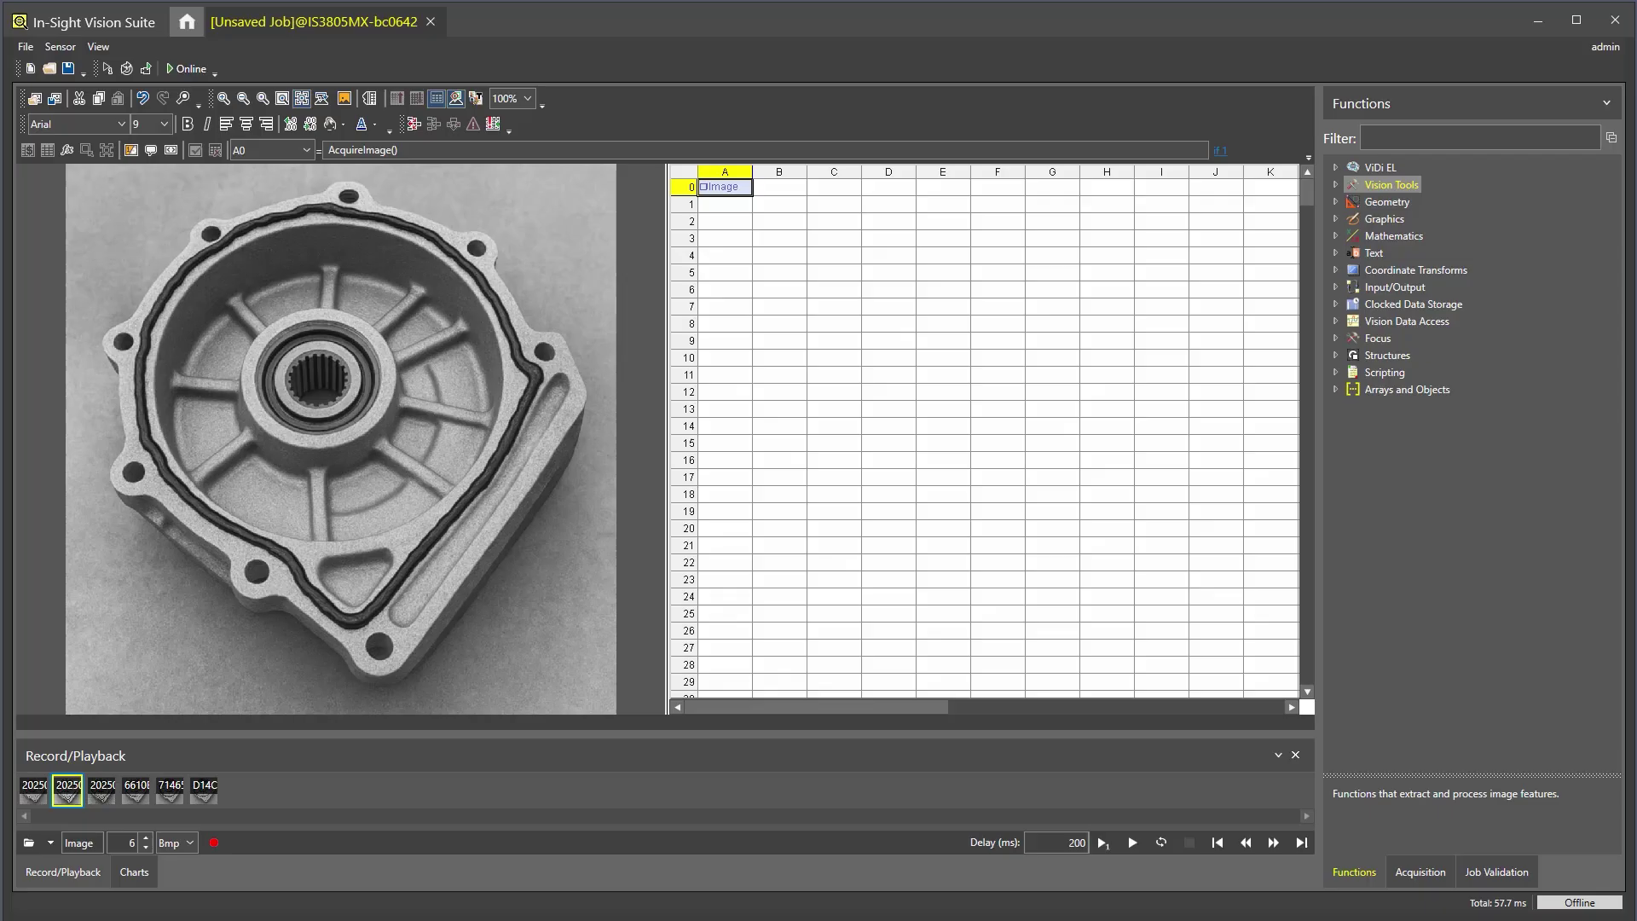
Step: Insert a TrainBead function from Vision Tools > Bead into cell A2 and centre its property sheet
{"action": "left_click", "coordinate": [1336, 184]}
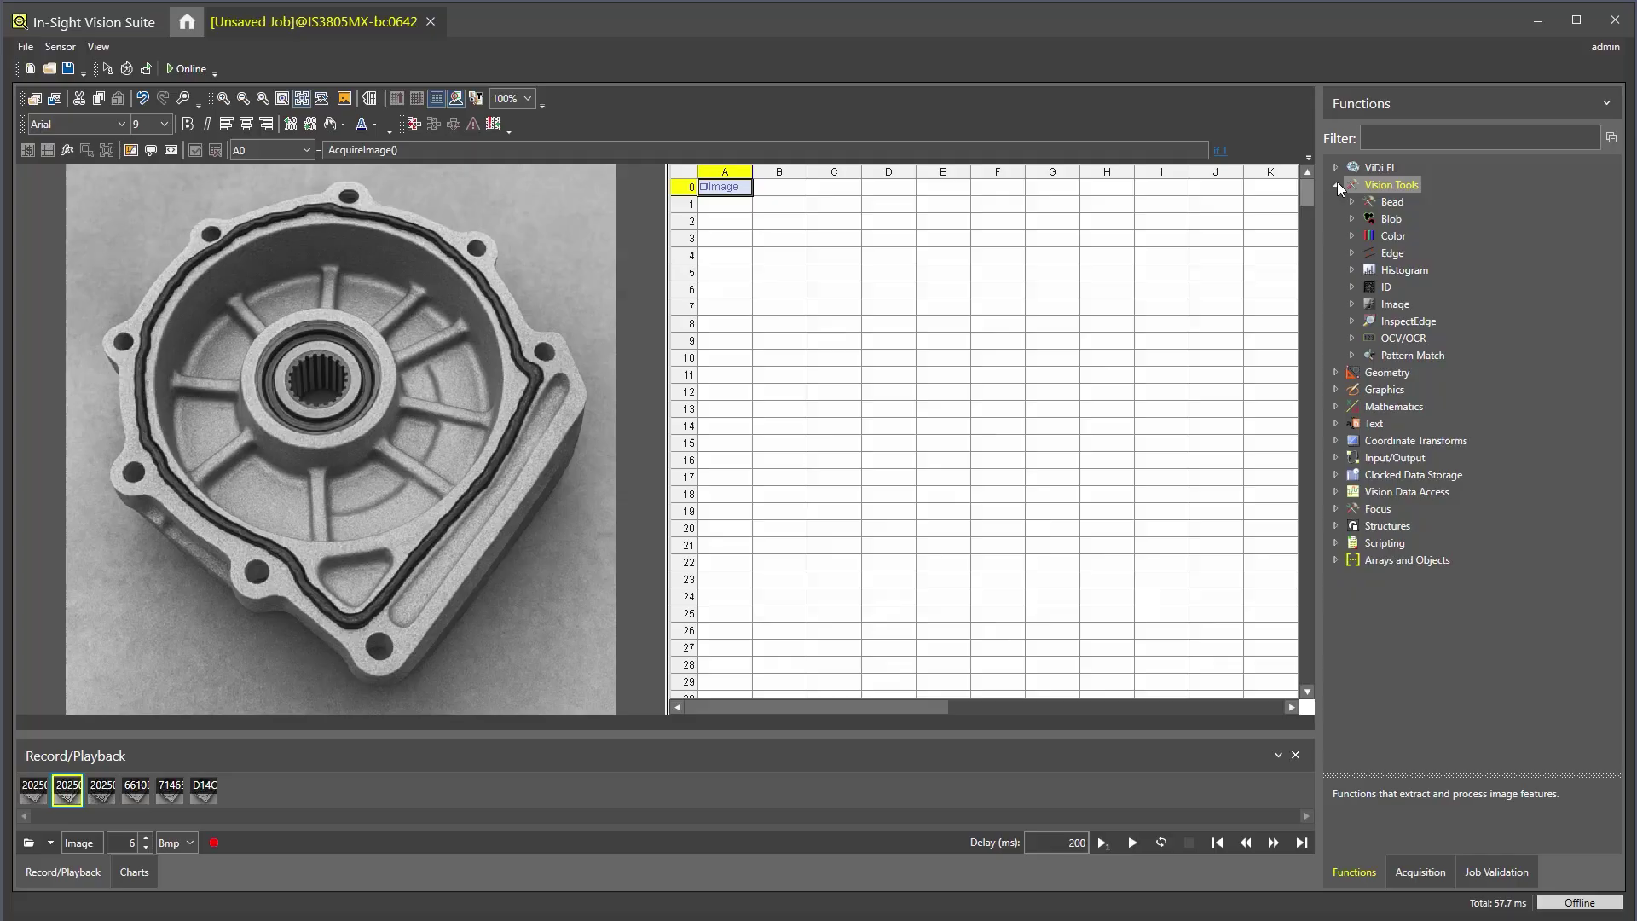
{"action": "left_click", "coordinate": [1350, 202]}
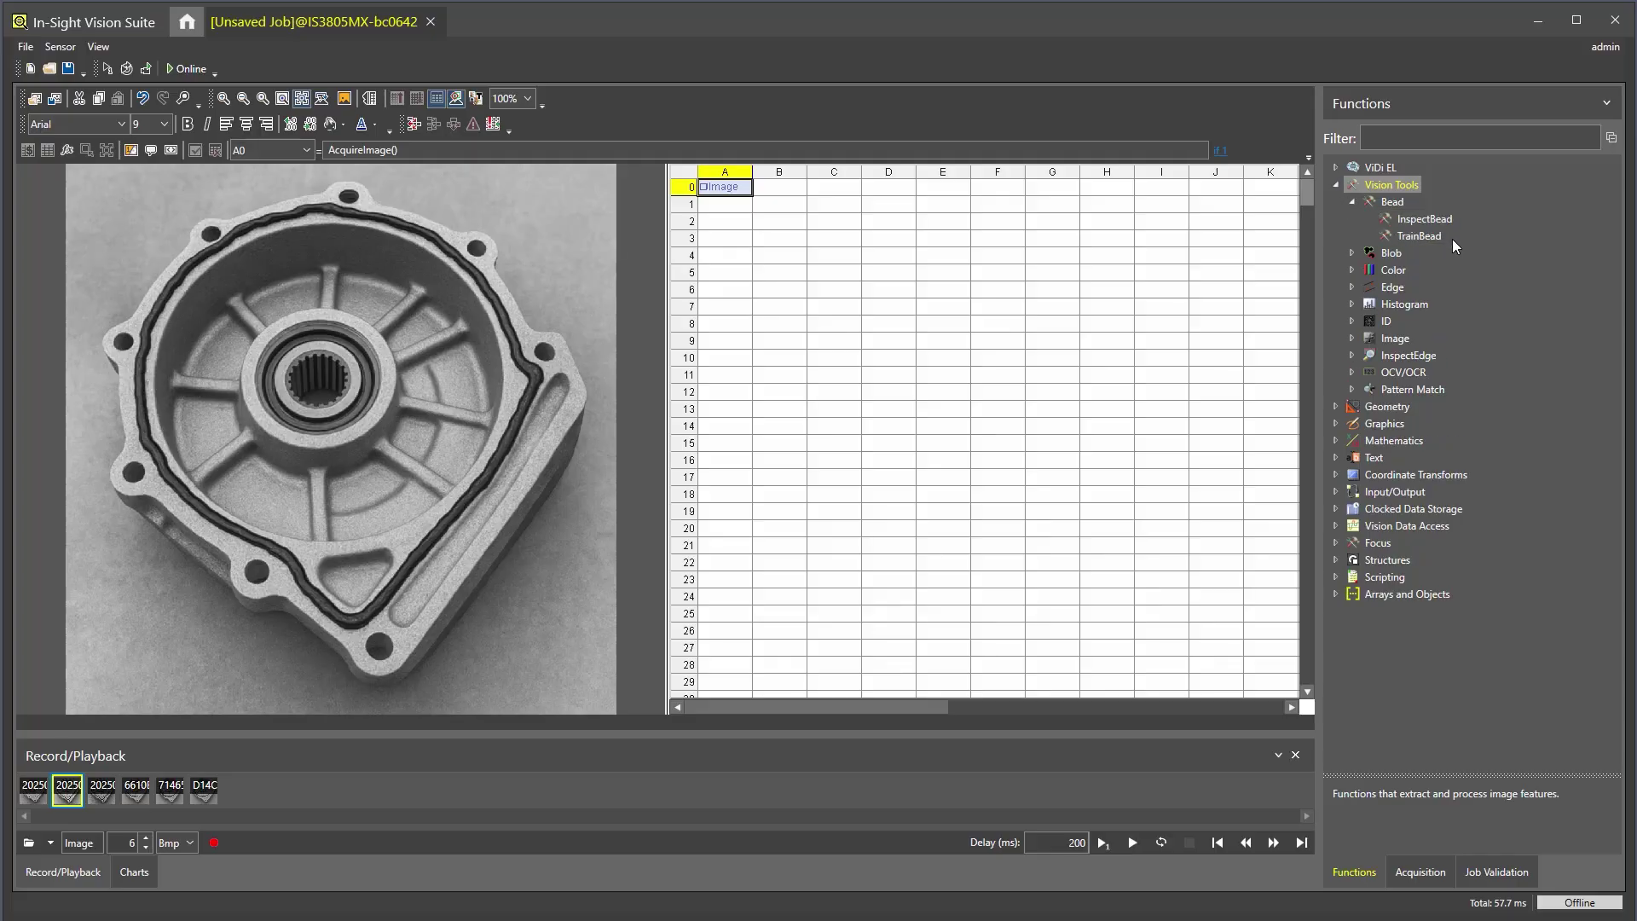
{"action": "left_click", "coordinate": [725, 223]}
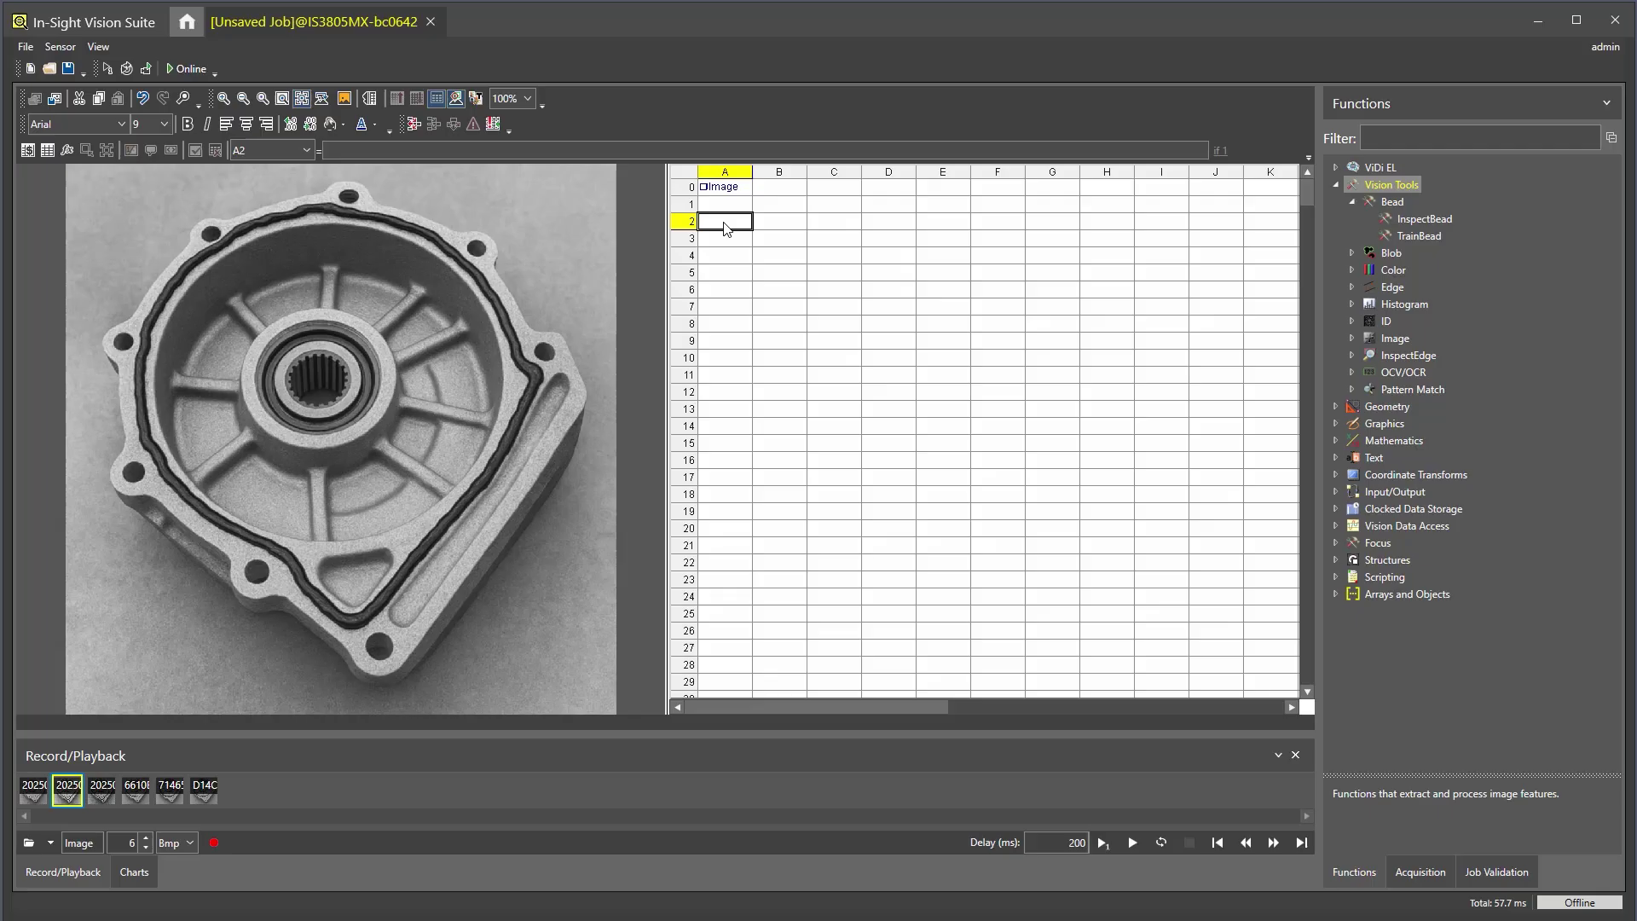
{"action": "left_click", "coordinate": [1413, 236]}
{"action": "double_click", "coordinate": [1413, 234]}
{"action": "left_click_drag", "start_coordinate": [408, 197], "coordinate": [882, 179]}
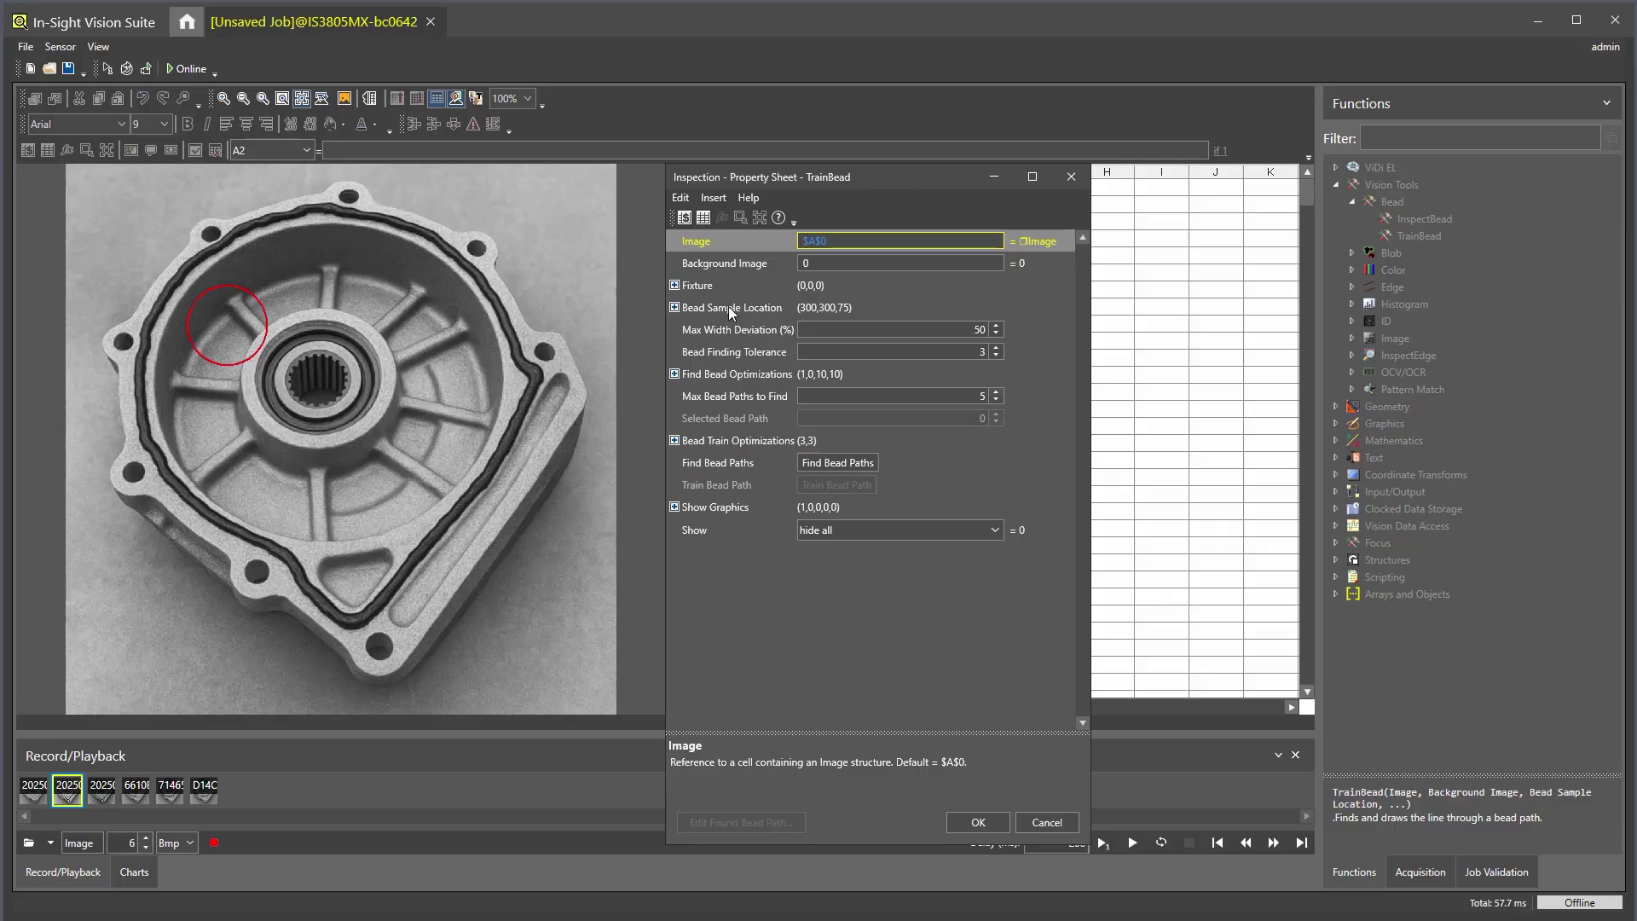
Step: Place a small TrainBead sample circle on the left bead at (137.692, 424.615, 23.944)
{"action": "key", "text": "Escape"}
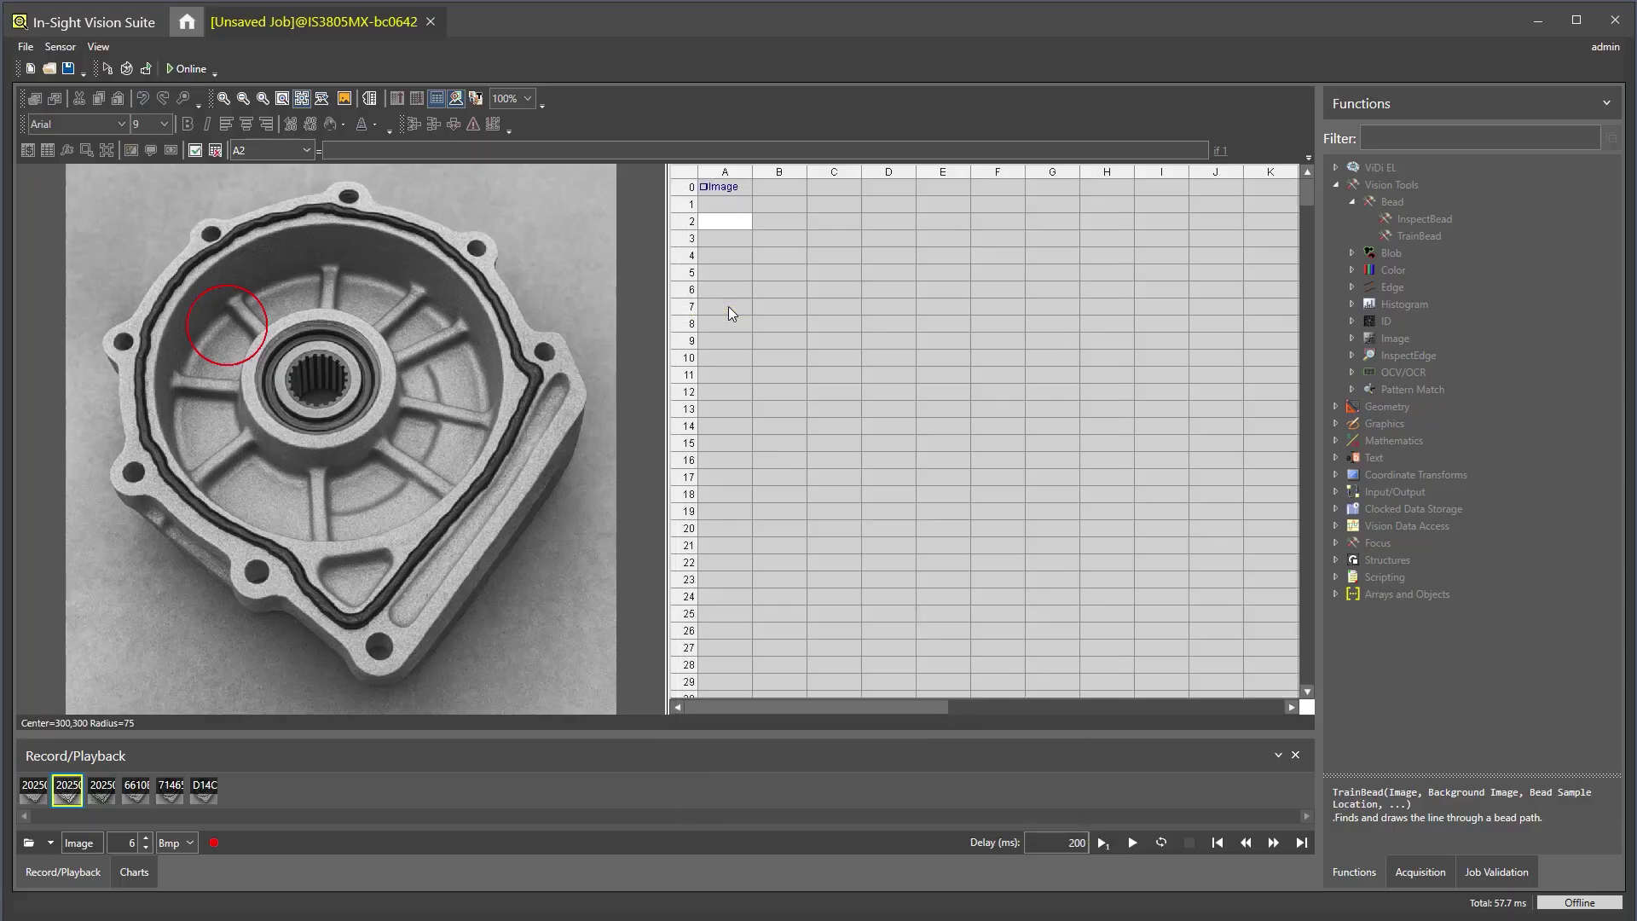
{"action": "left_click", "coordinate": [229, 99]}
{"action": "left_click", "coordinate": [228, 99]}
{"action": "left_click", "coordinate": [228, 99]}
{"action": "left_click", "coordinate": [228, 99]}
{"action": "left_click", "coordinate": [229, 99]}
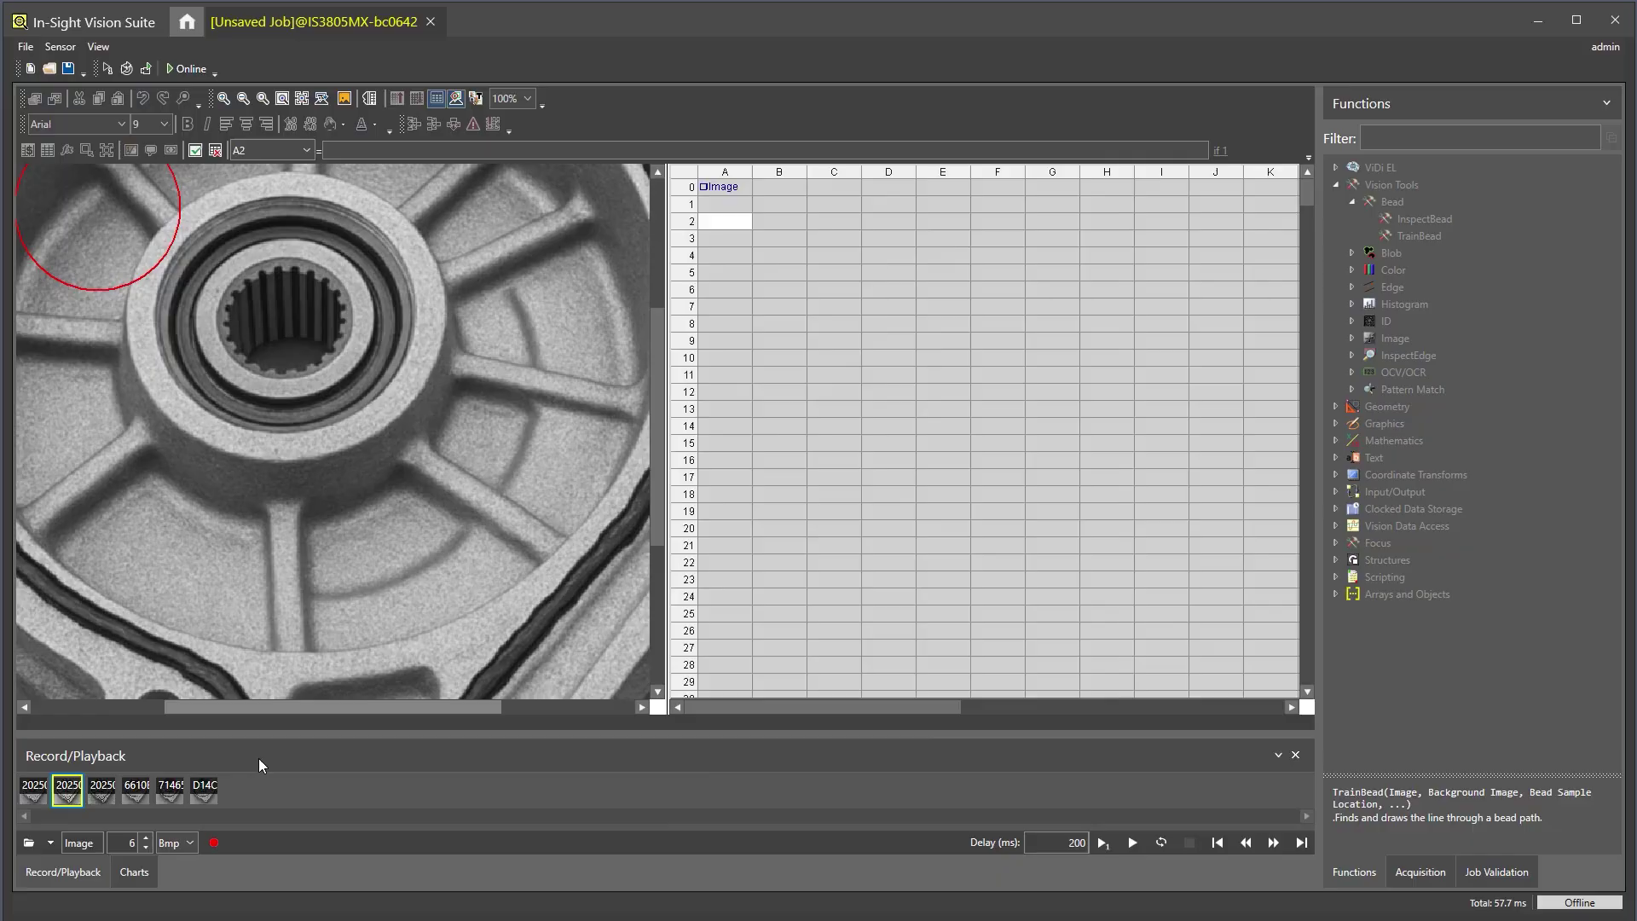
{"action": "left_click_drag", "start_coordinate": [283, 710], "coordinate": [149, 708]}
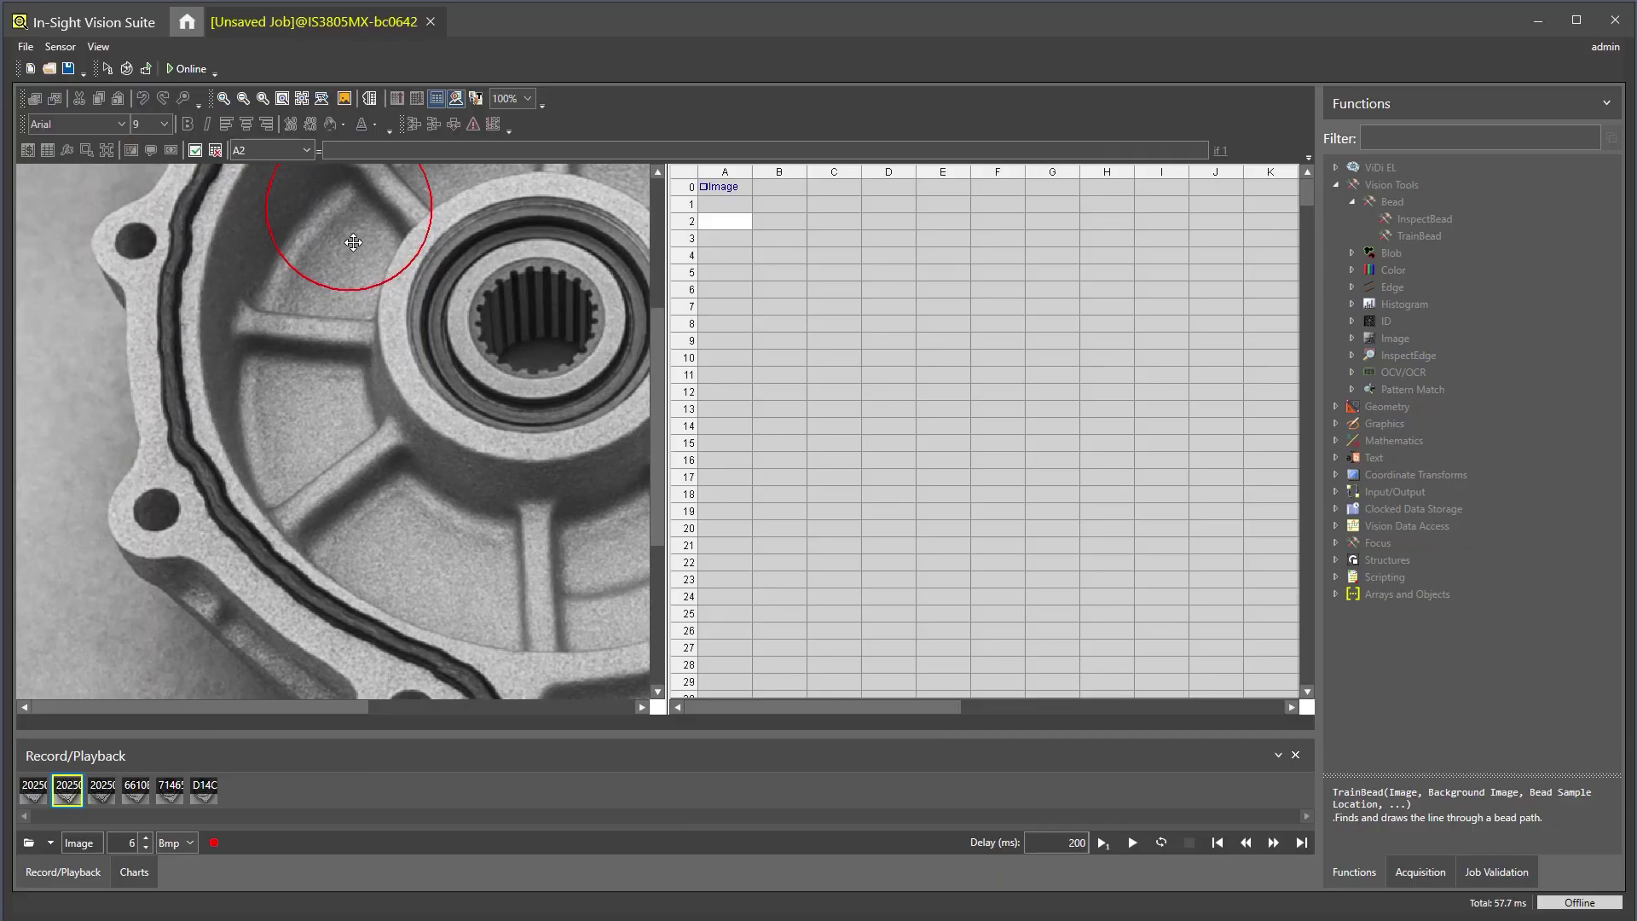
{"action": "left_click_drag", "start_coordinate": [353, 243], "coordinate": [170, 380]}
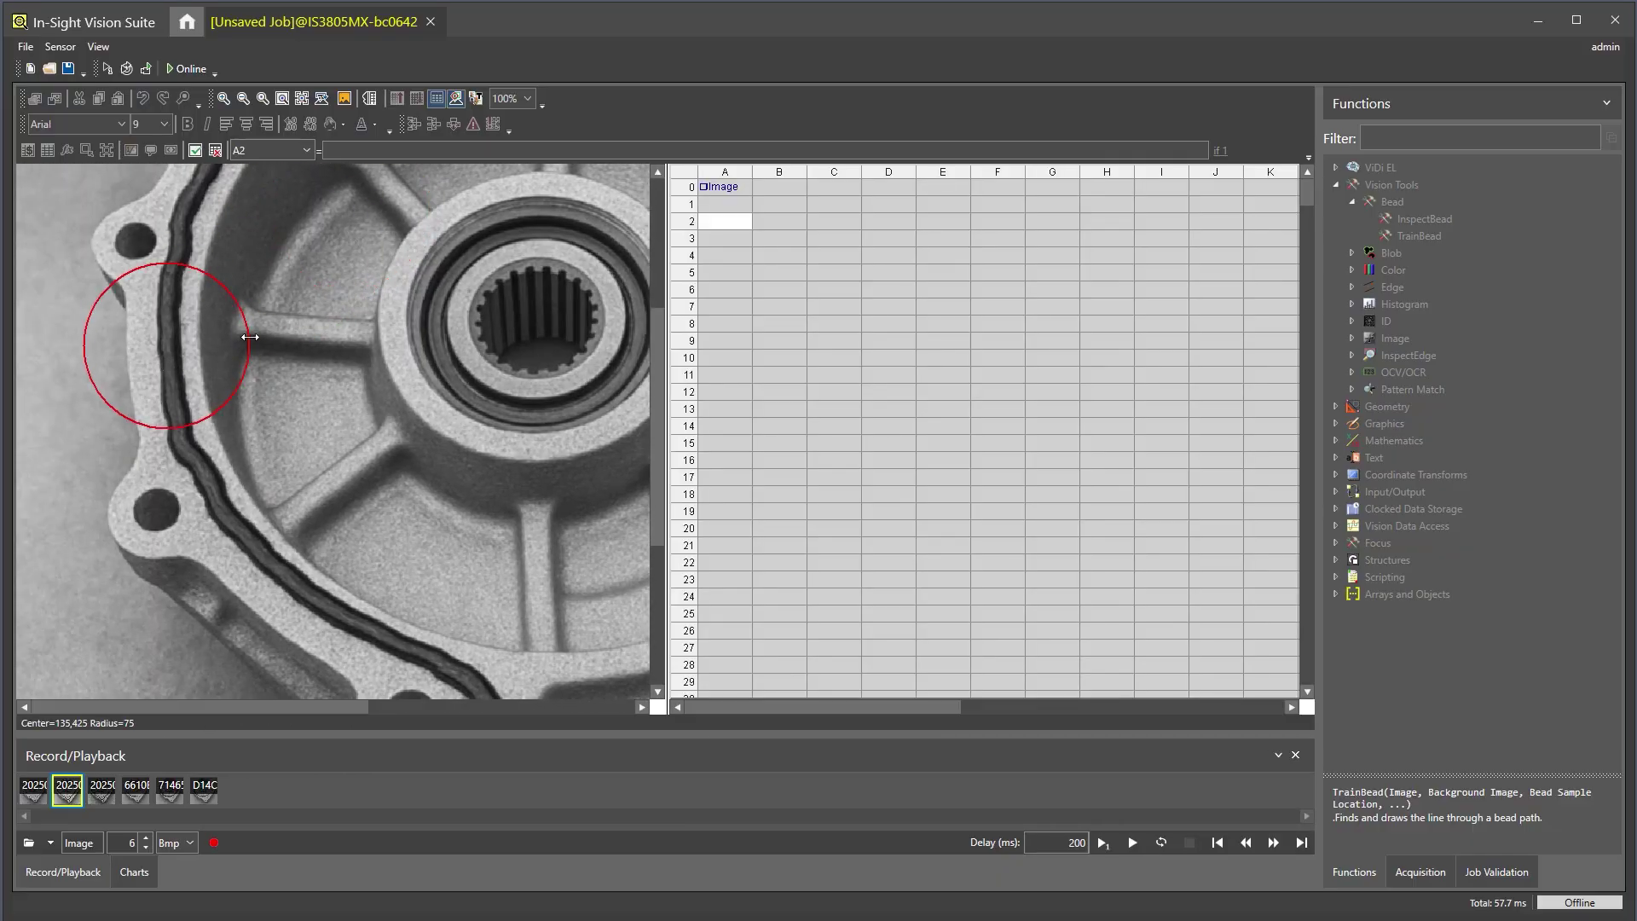
{"action": "left_click_drag", "start_coordinate": [250, 337], "coordinate": [163, 354]}
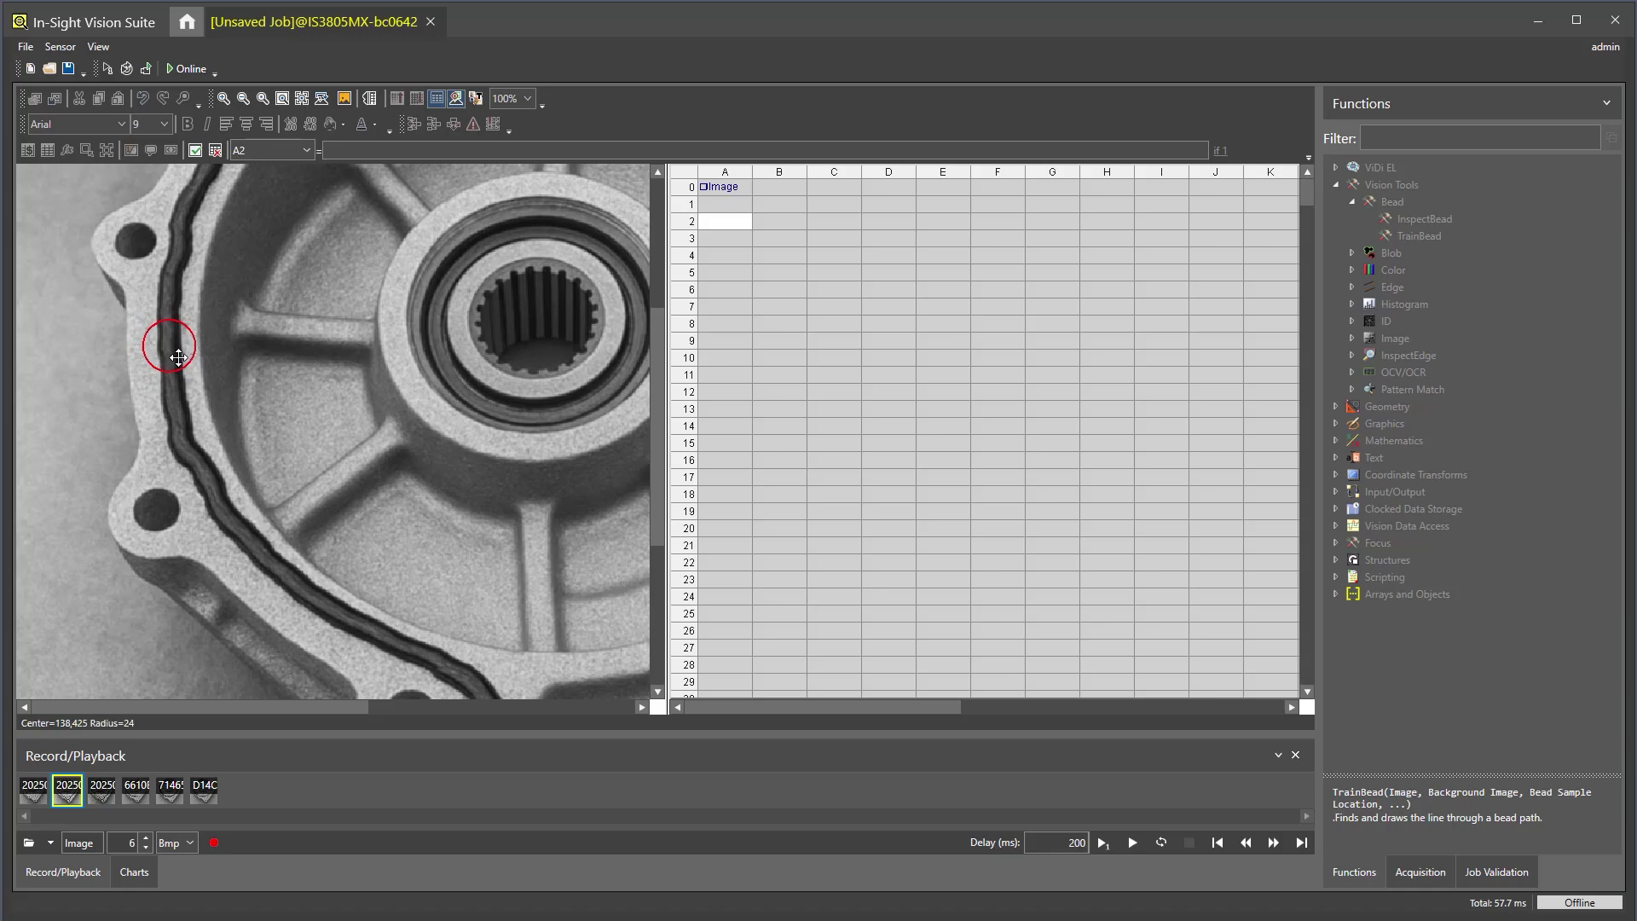
{"action": "double_click", "coordinate": [178, 356]}
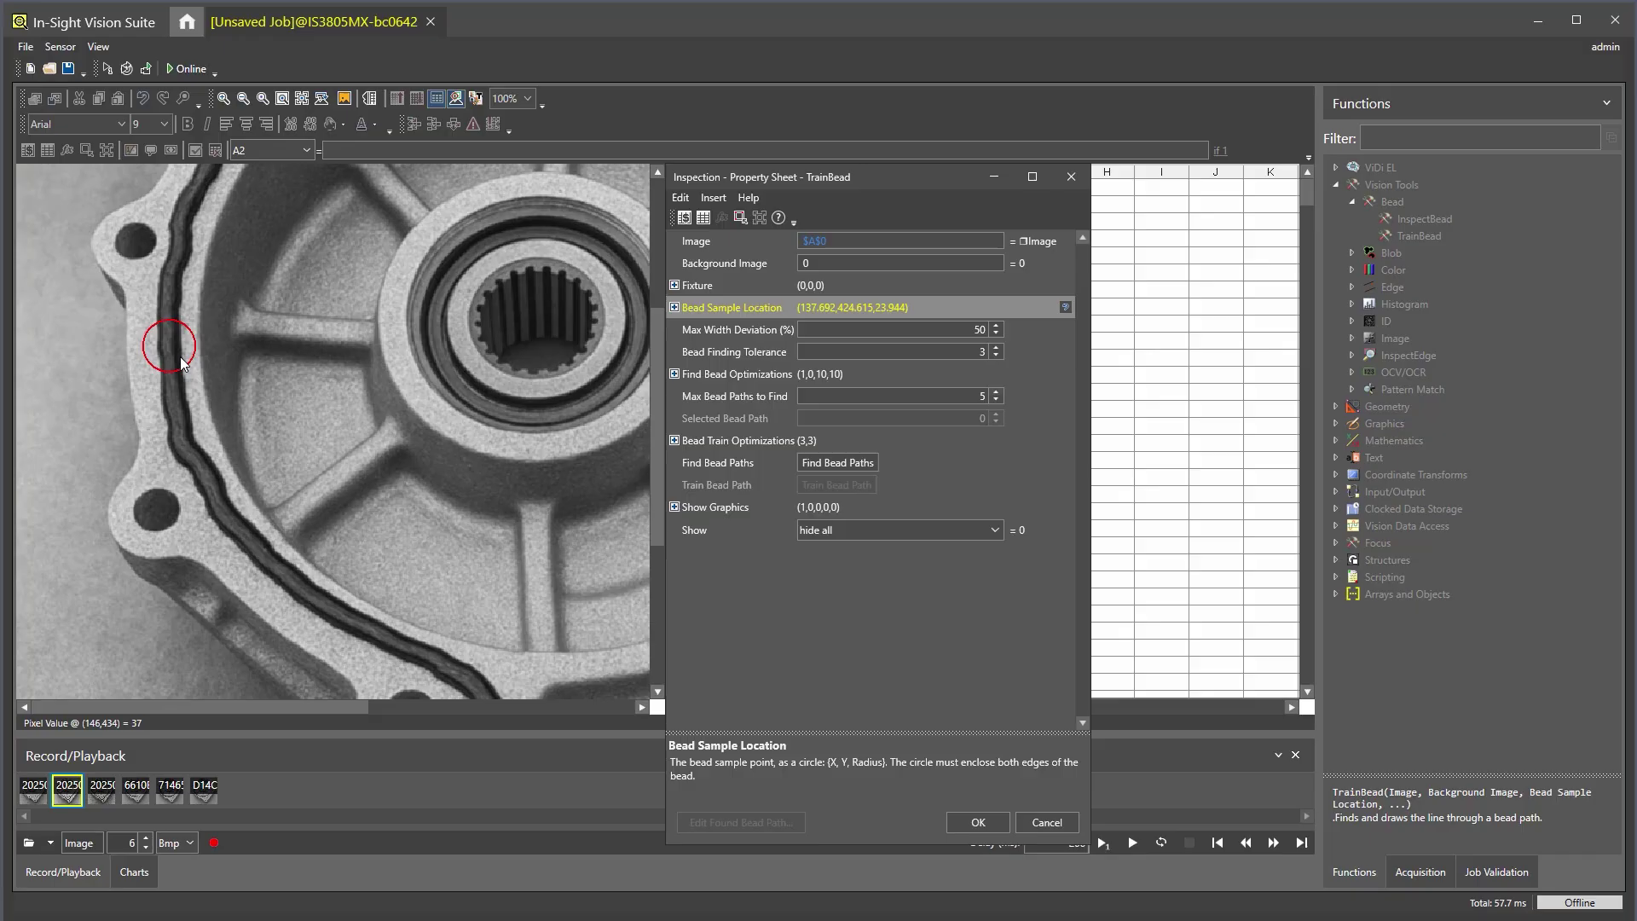
Step: Find candidate bead paths and step Selected Bead Path up to 3, tracing the full gasket bead
{"action": "left_click", "coordinate": [849, 467]}
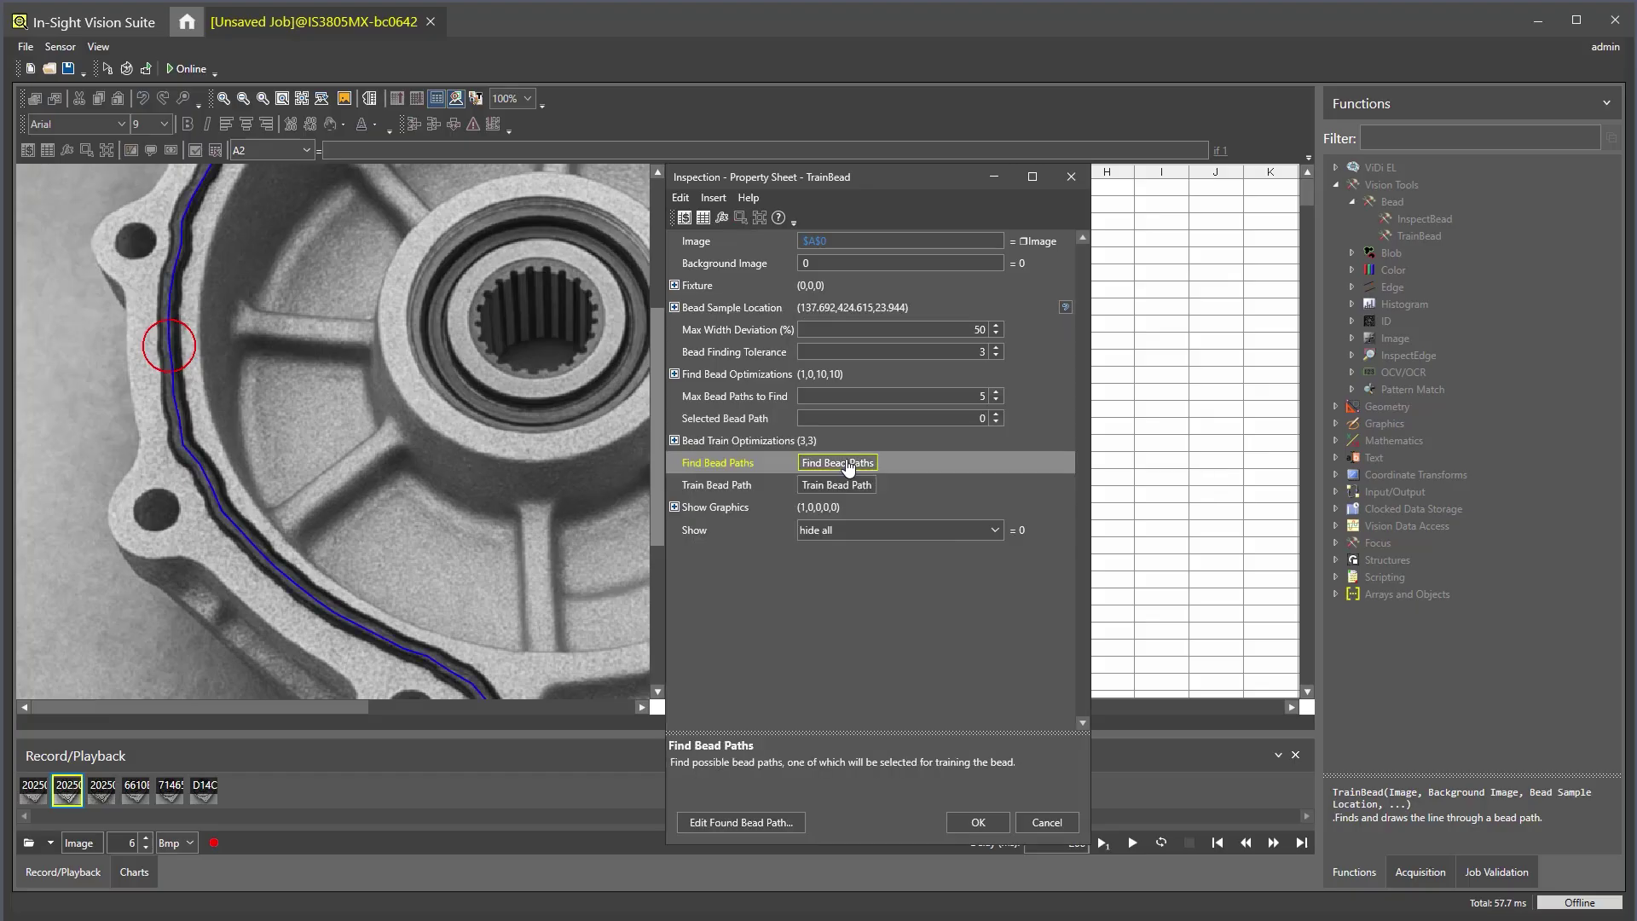
{"action": "left_click", "coordinate": [298, 99]}
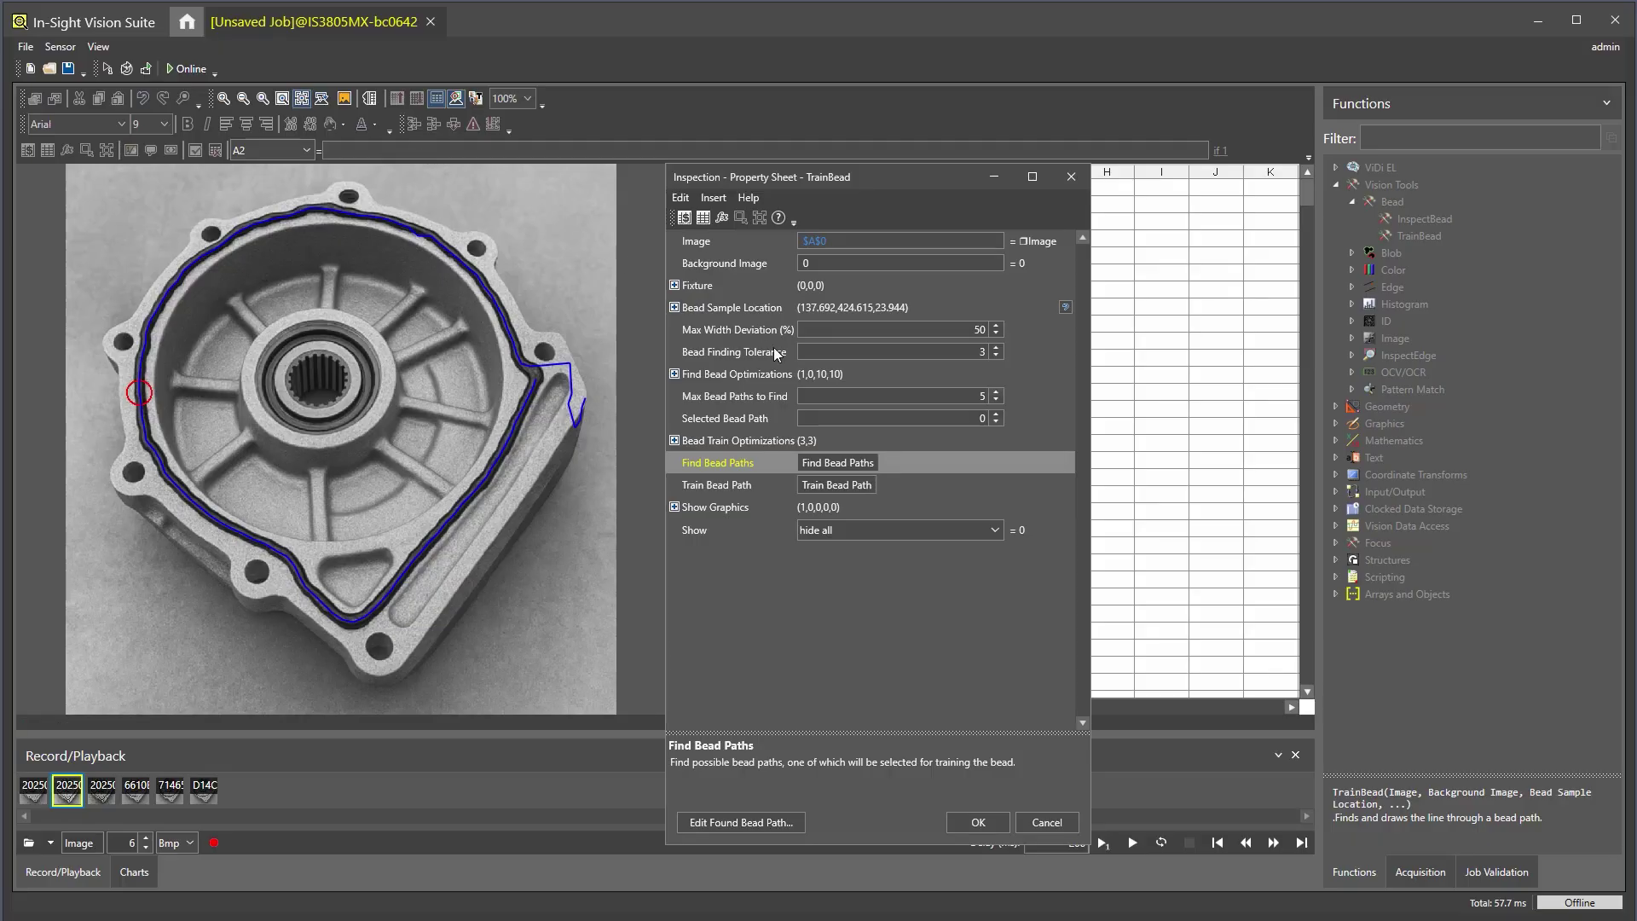
{"action": "left_click", "coordinate": [999, 416]}
{"action": "left_click", "coordinate": [1031, 394]}
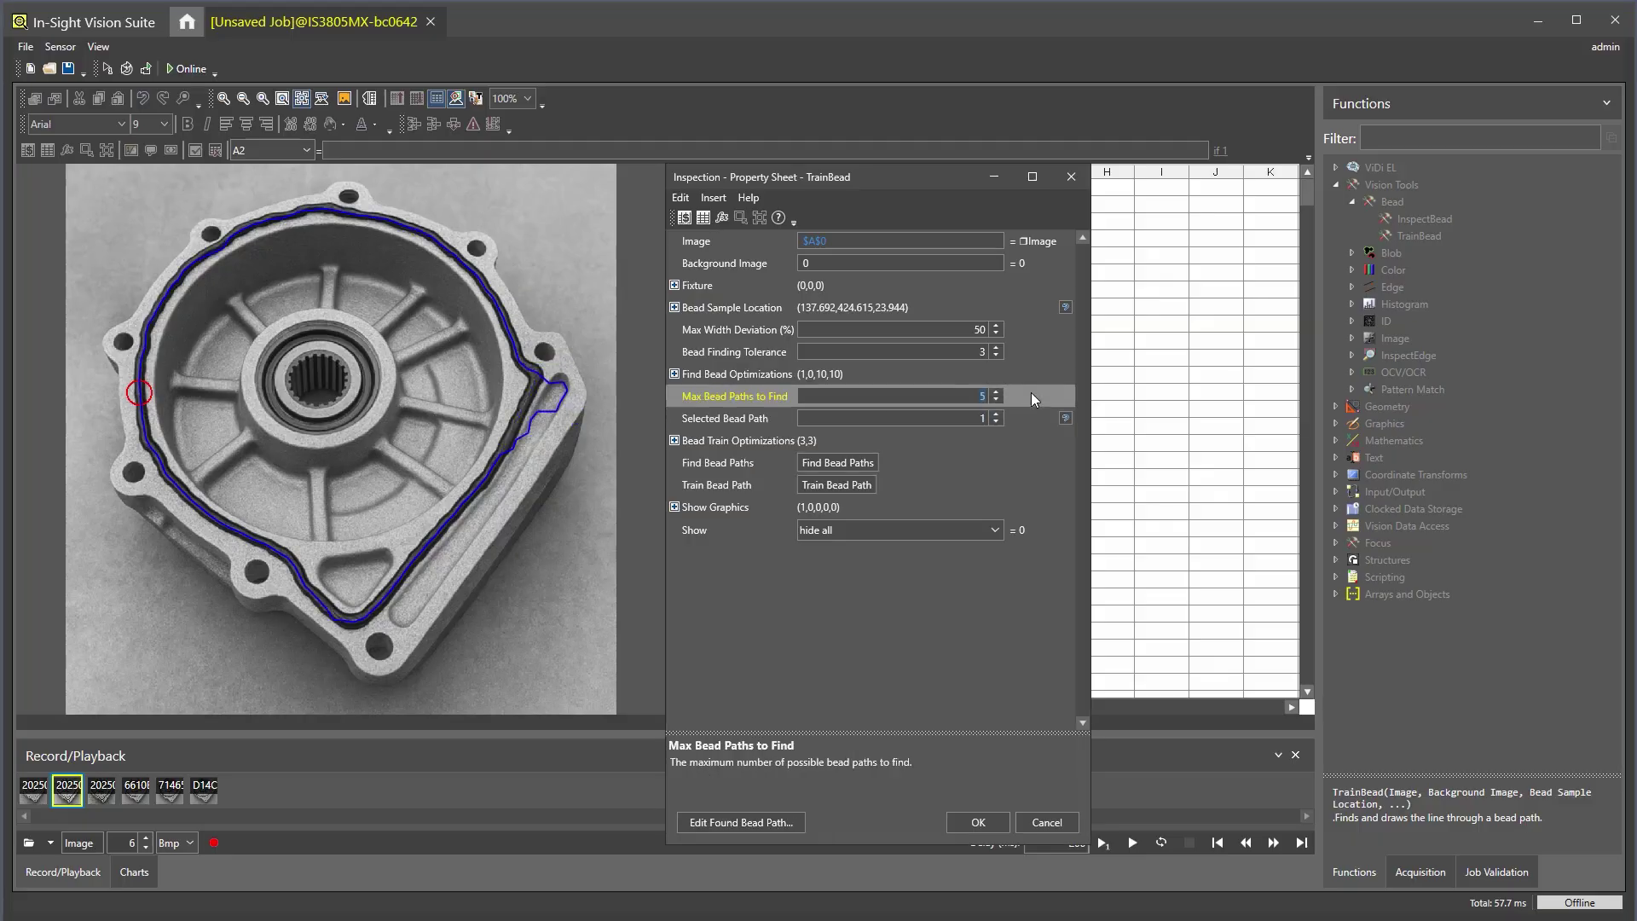
{"action": "left_click", "coordinate": [998, 415]}
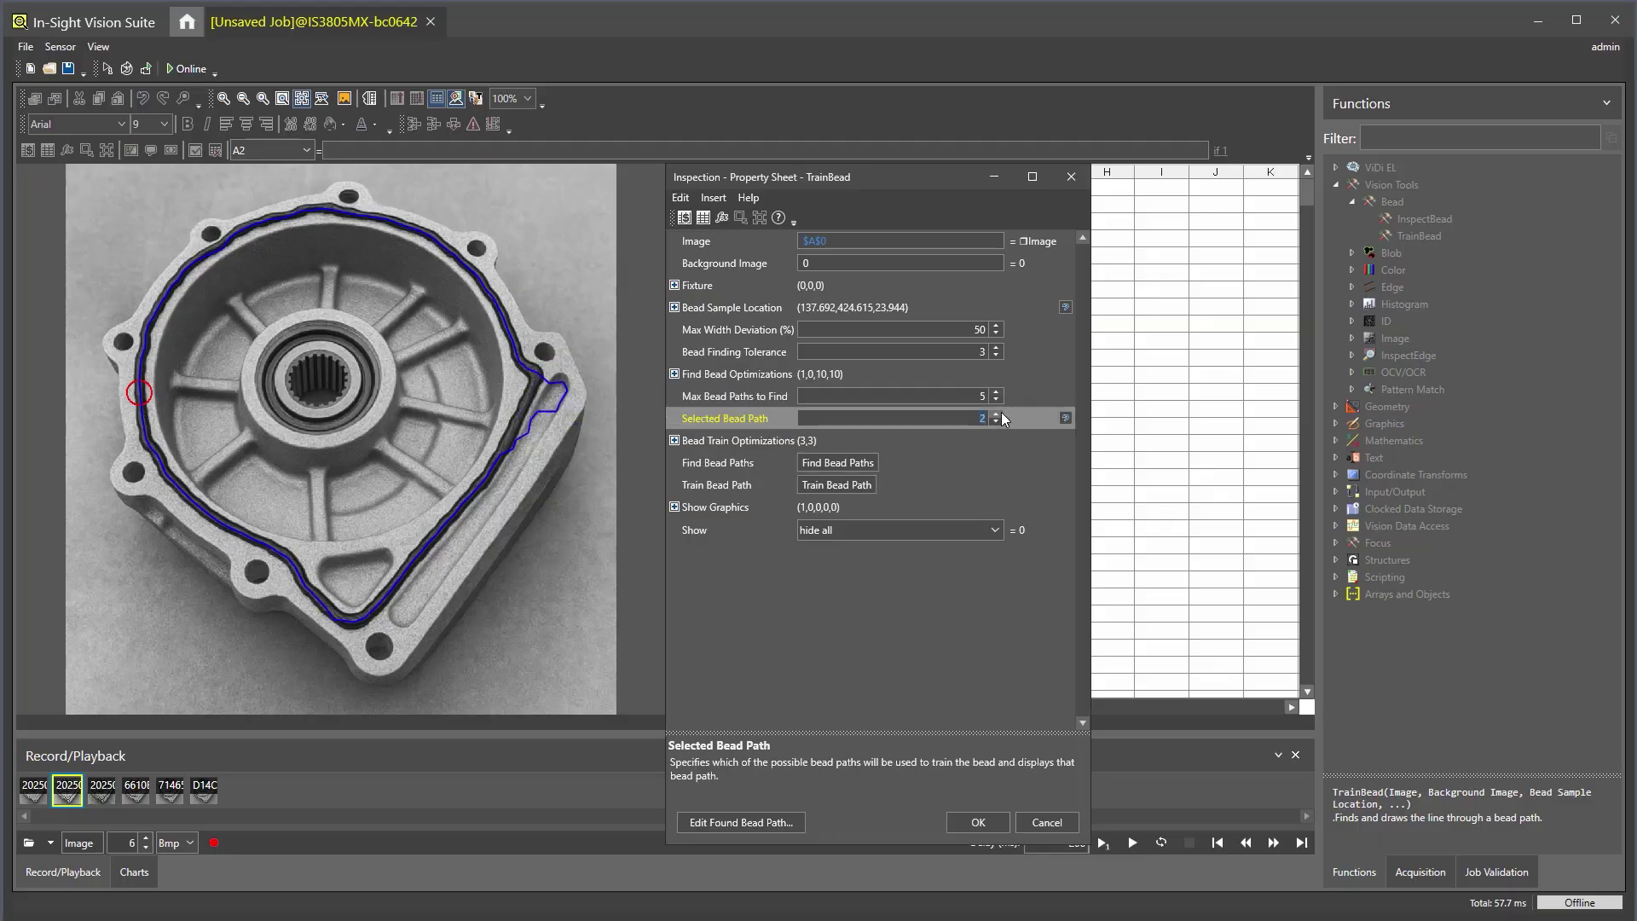
{"action": "left_click", "coordinate": [1033, 397]}
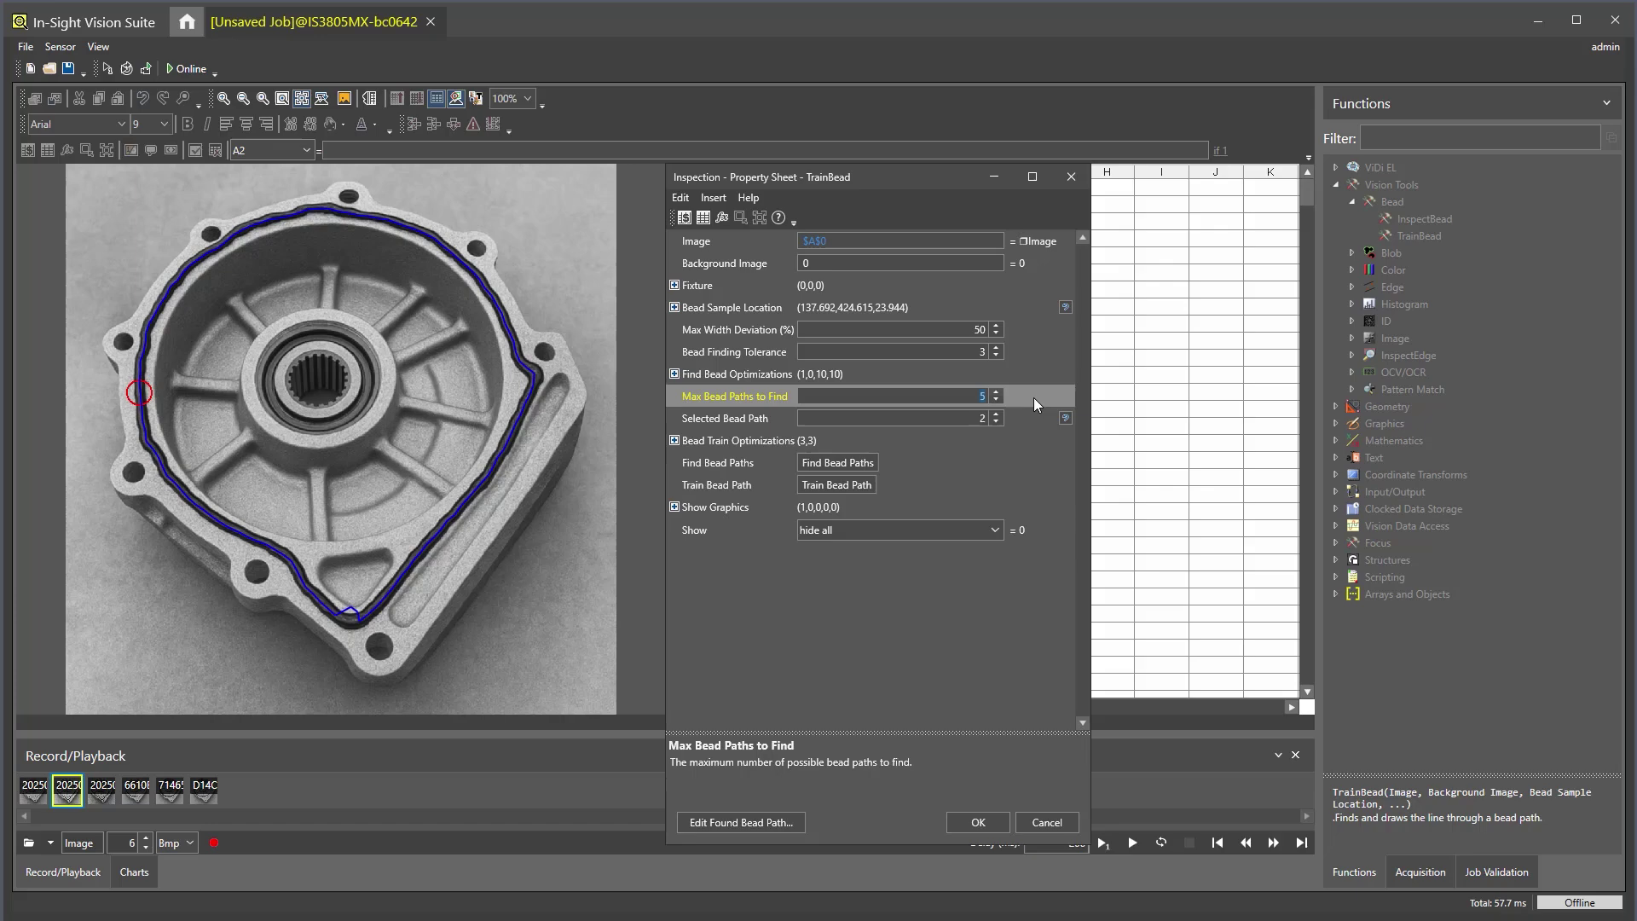
{"action": "left_click", "coordinate": [997, 413]}
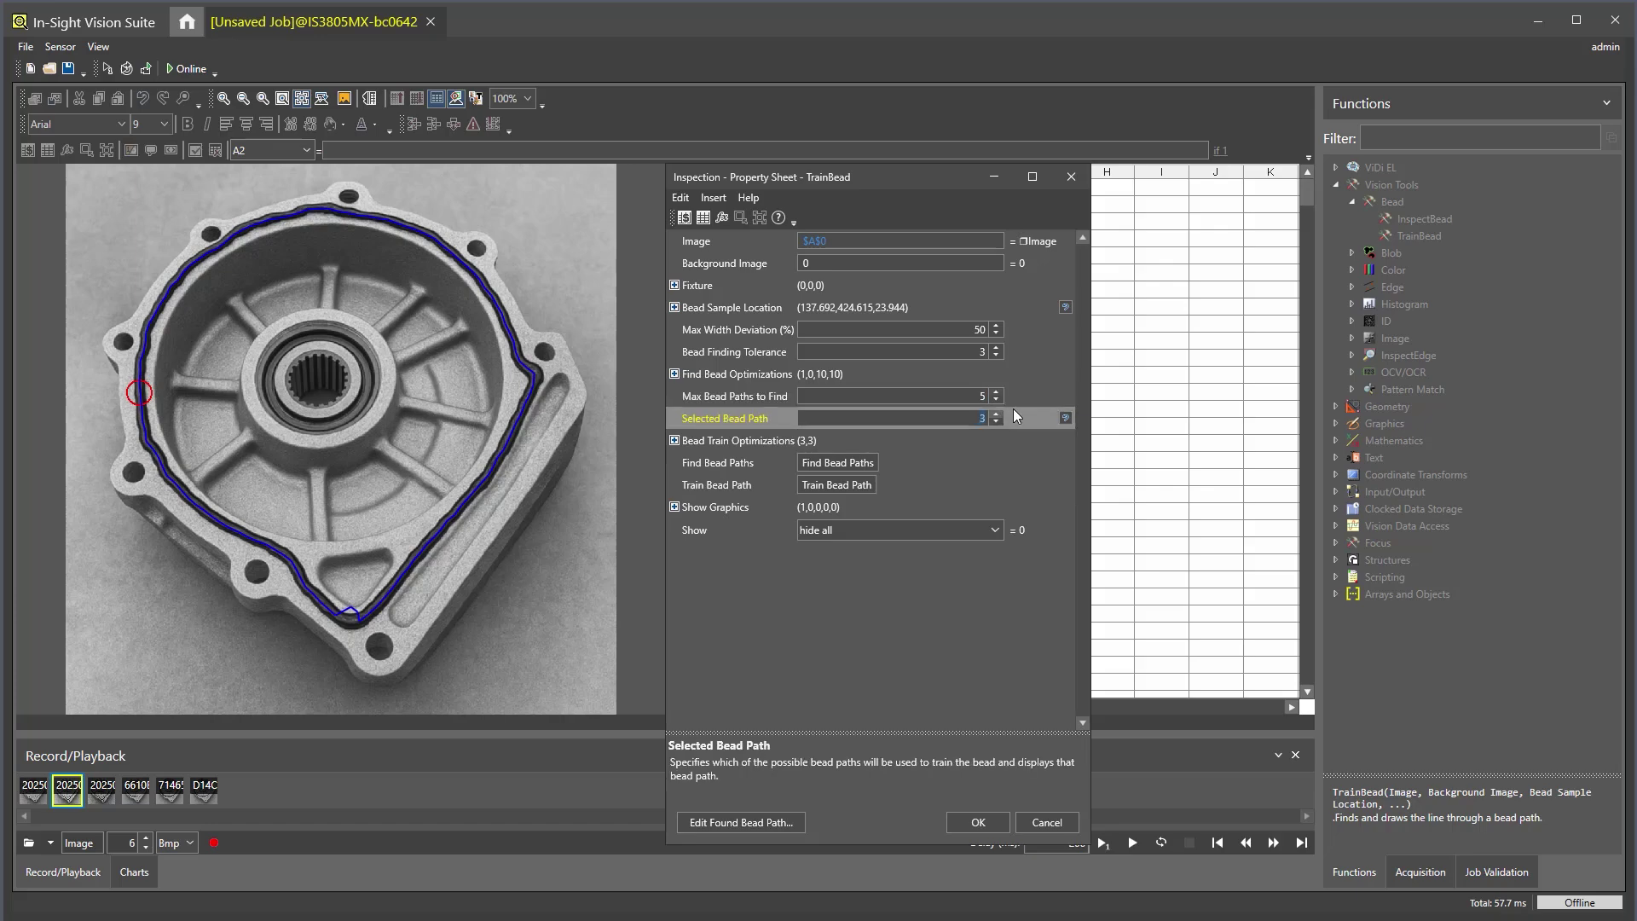
{"action": "left_click", "coordinate": [1026, 398]}
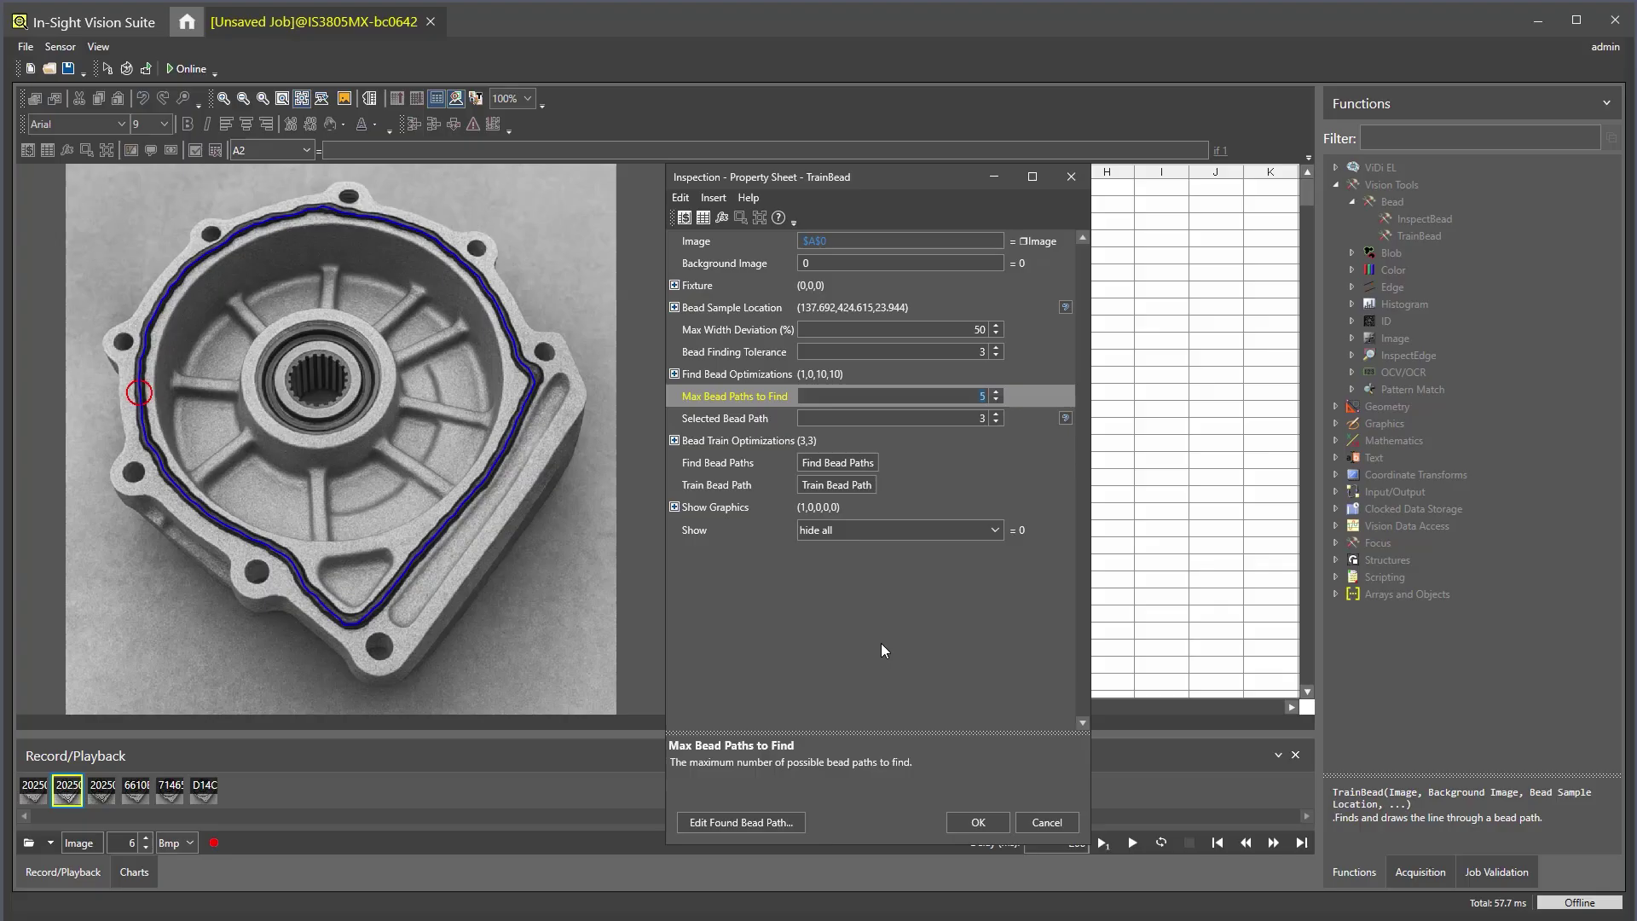
Step: Accept the TrainBead settings and zoom in on the bead path below the spokes
{"action": "left_click", "coordinate": [792, 824]}
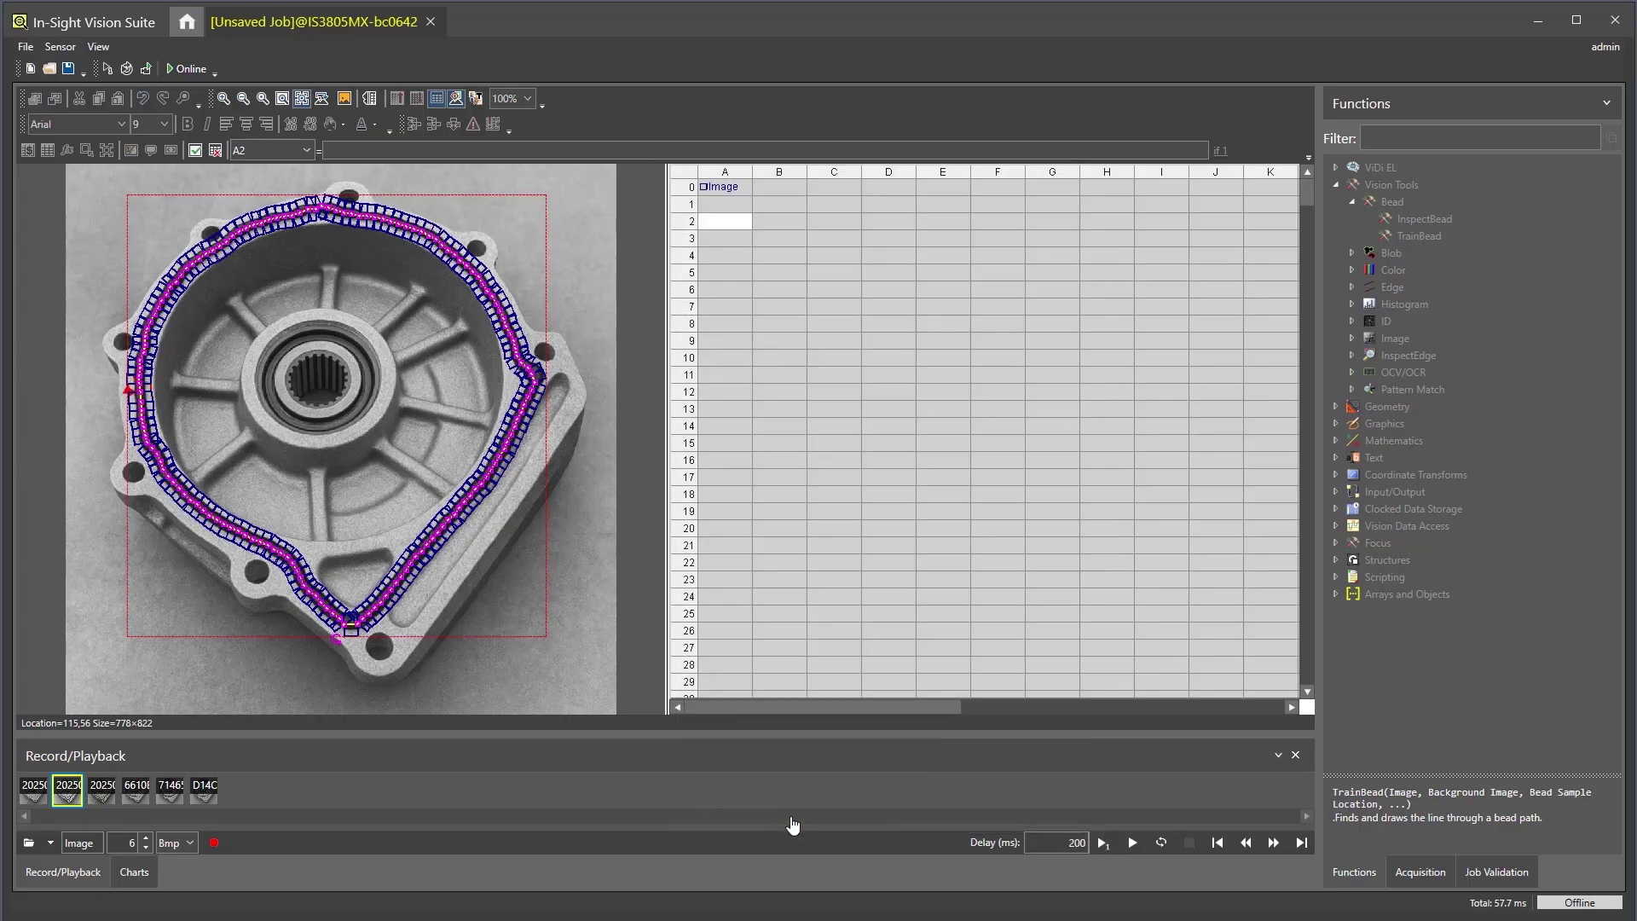
{"action": "left_click", "coordinate": [222, 100]}
{"action": "left_click", "coordinate": [222, 100]}
{"action": "left_click", "coordinate": [223, 99]}
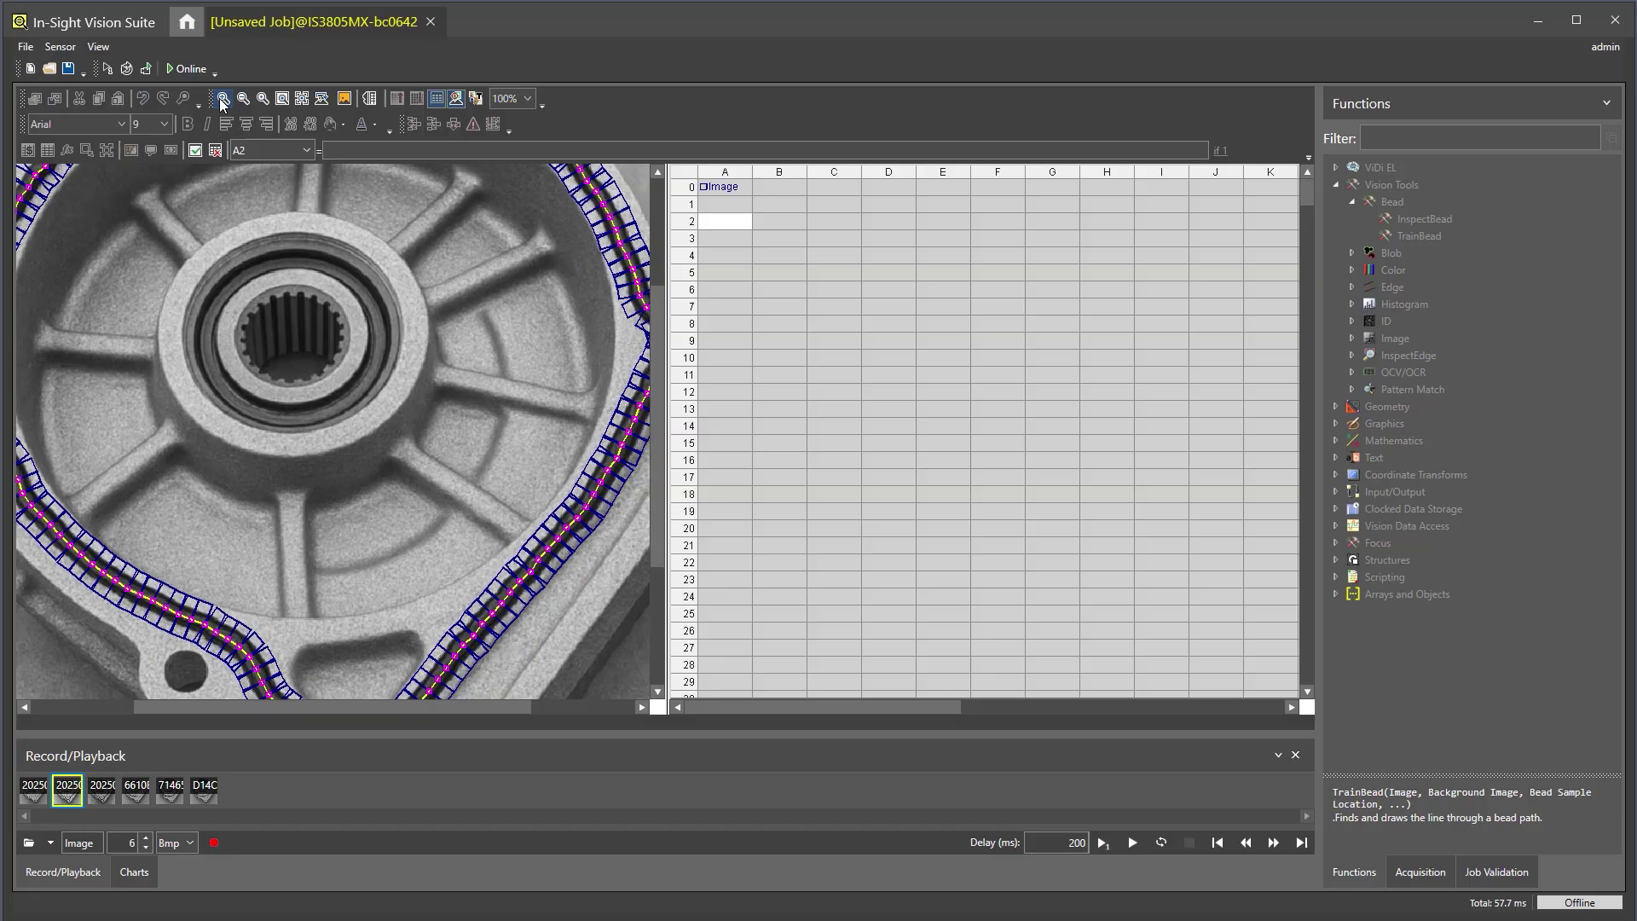
{"action": "left_click", "coordinate": [223, 100]}
{"action": "left_click", "coordinate": [223, 99]}
{"action": "scroll", "coordinate": [222, 450], "scroll_direction": "down", "scroll_amount": 5}
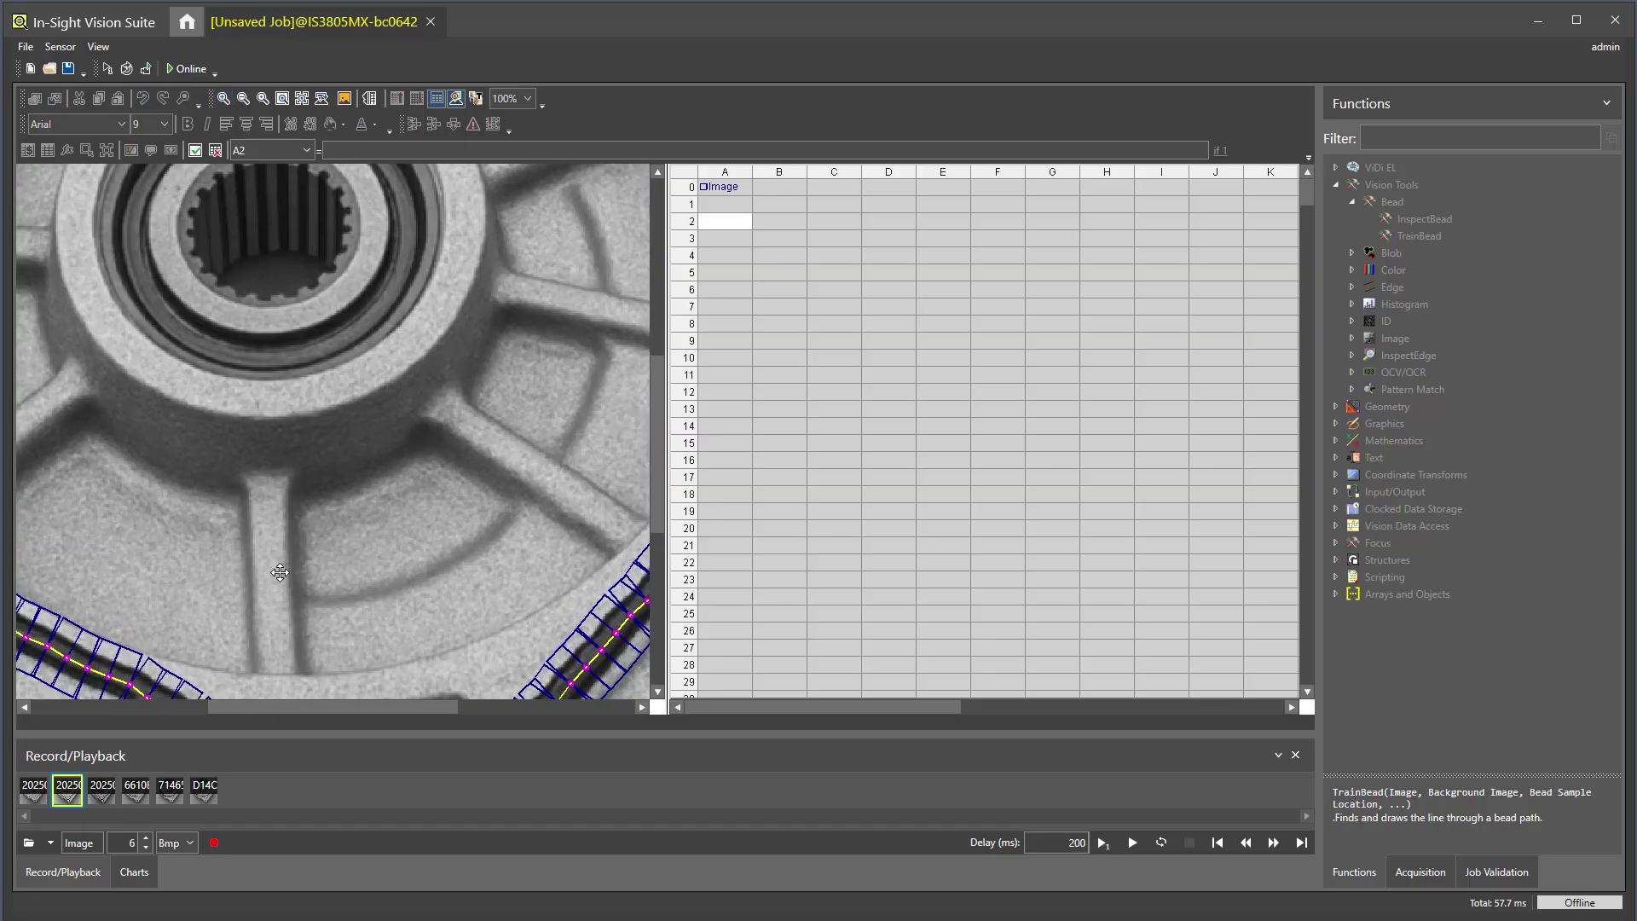
{"action": "scroll", "coordinate": [295, 585], "scroll_direction": "down", "scroll_amount": 4}
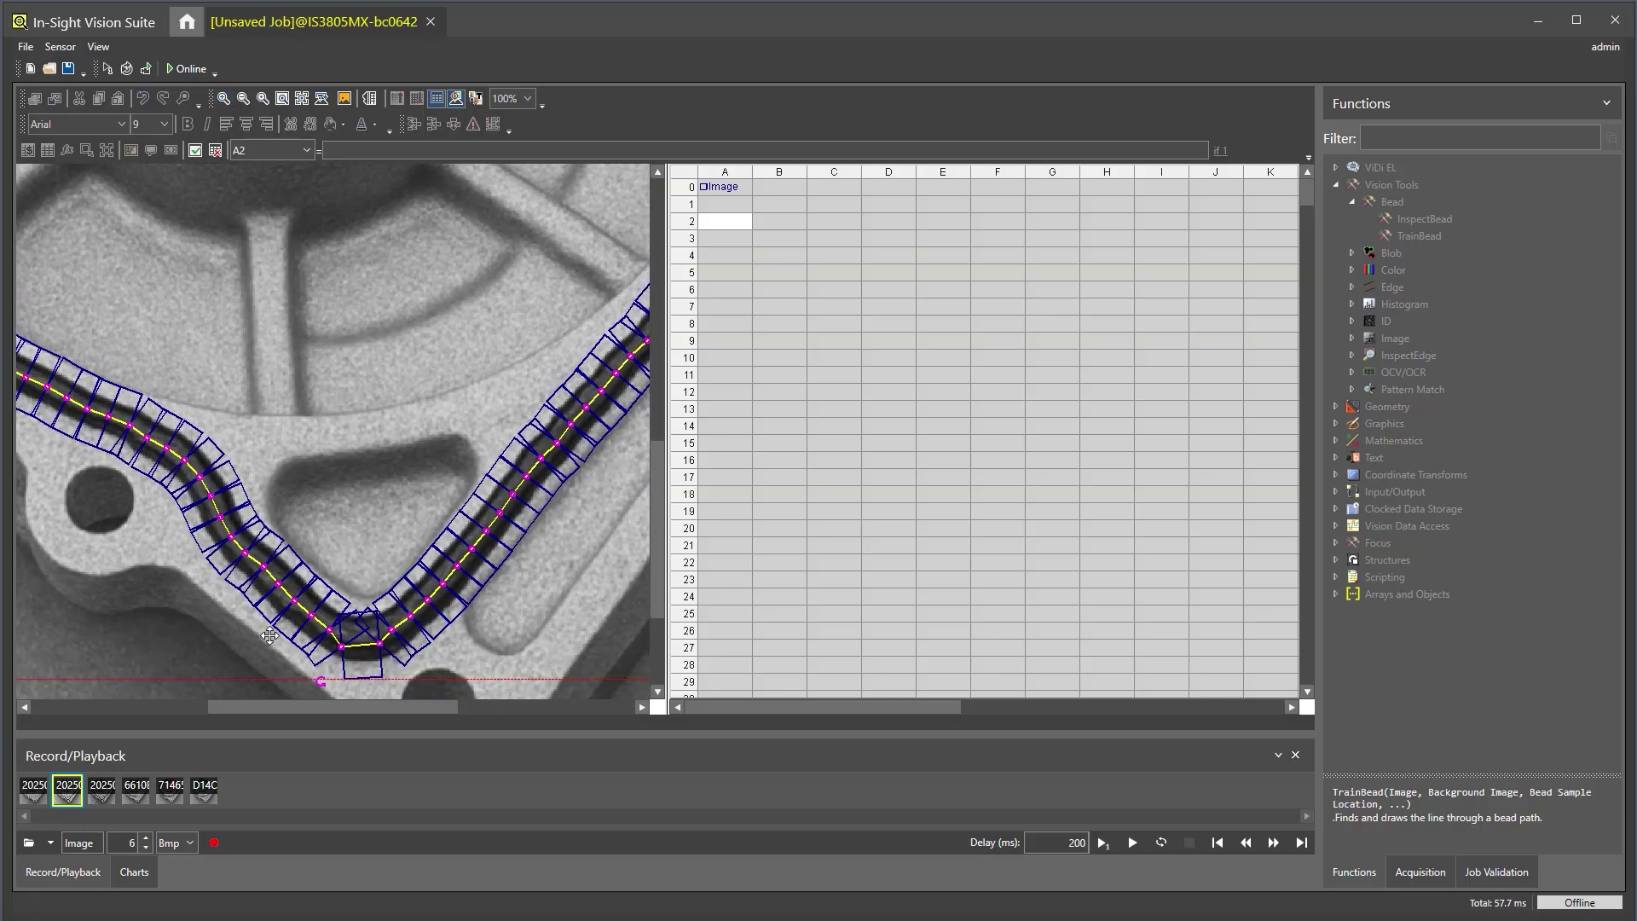
Step: Drag a segment edge to resize the search regions along the V-shaped bend
{"action": "right_click", "coordinate": [267, 571]}
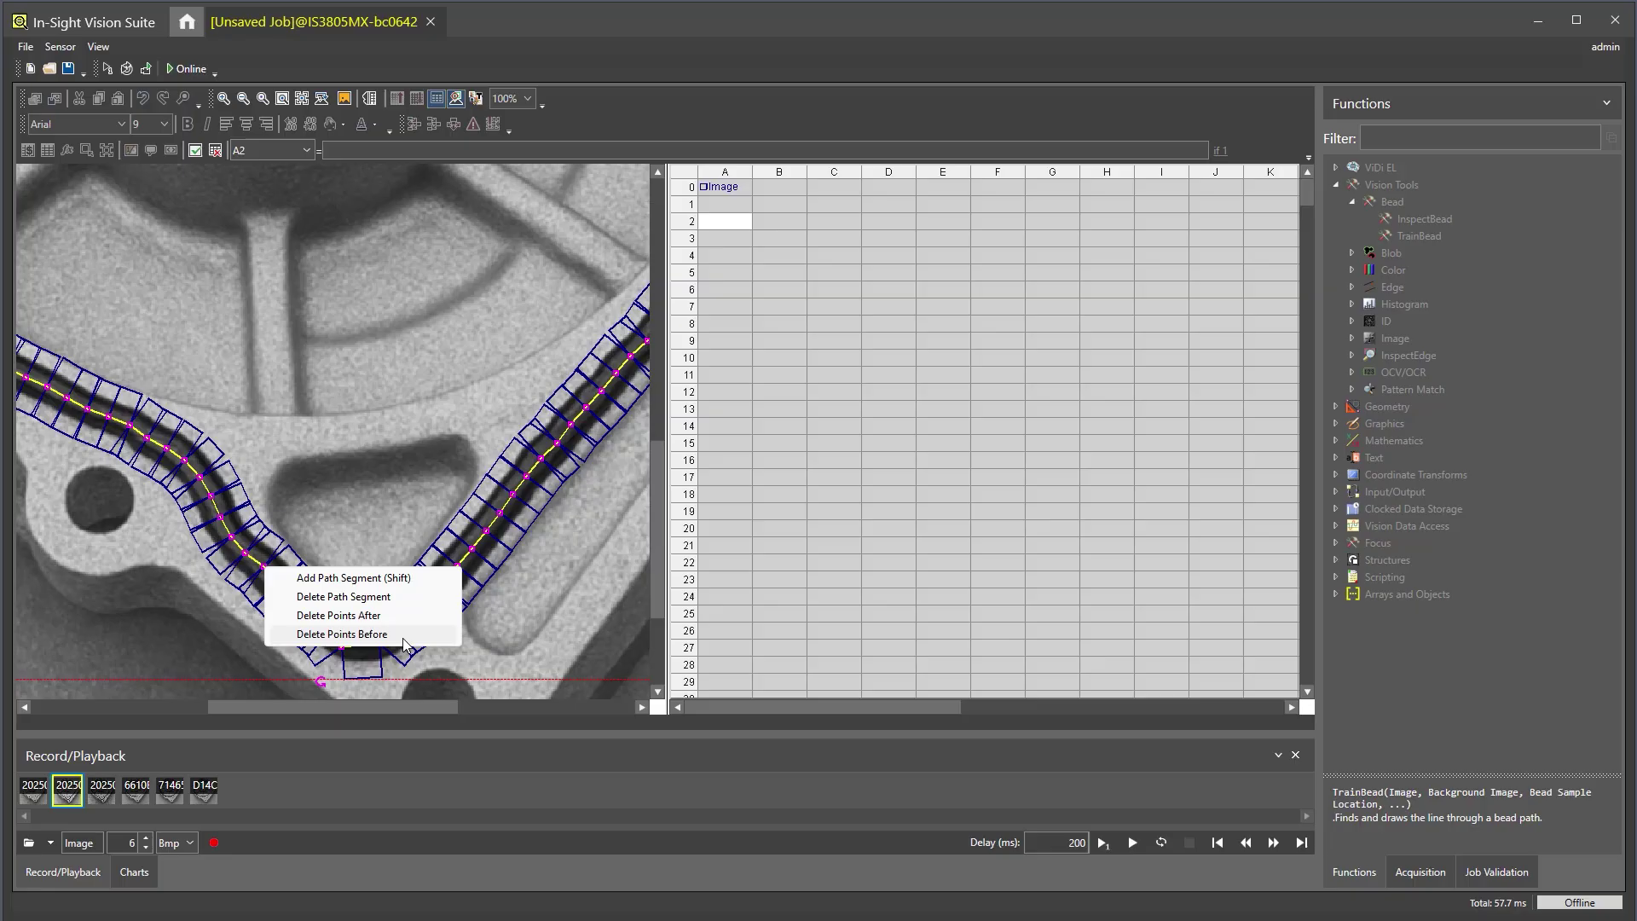
{"action": "left_click", "coordinate": [223, 636]}
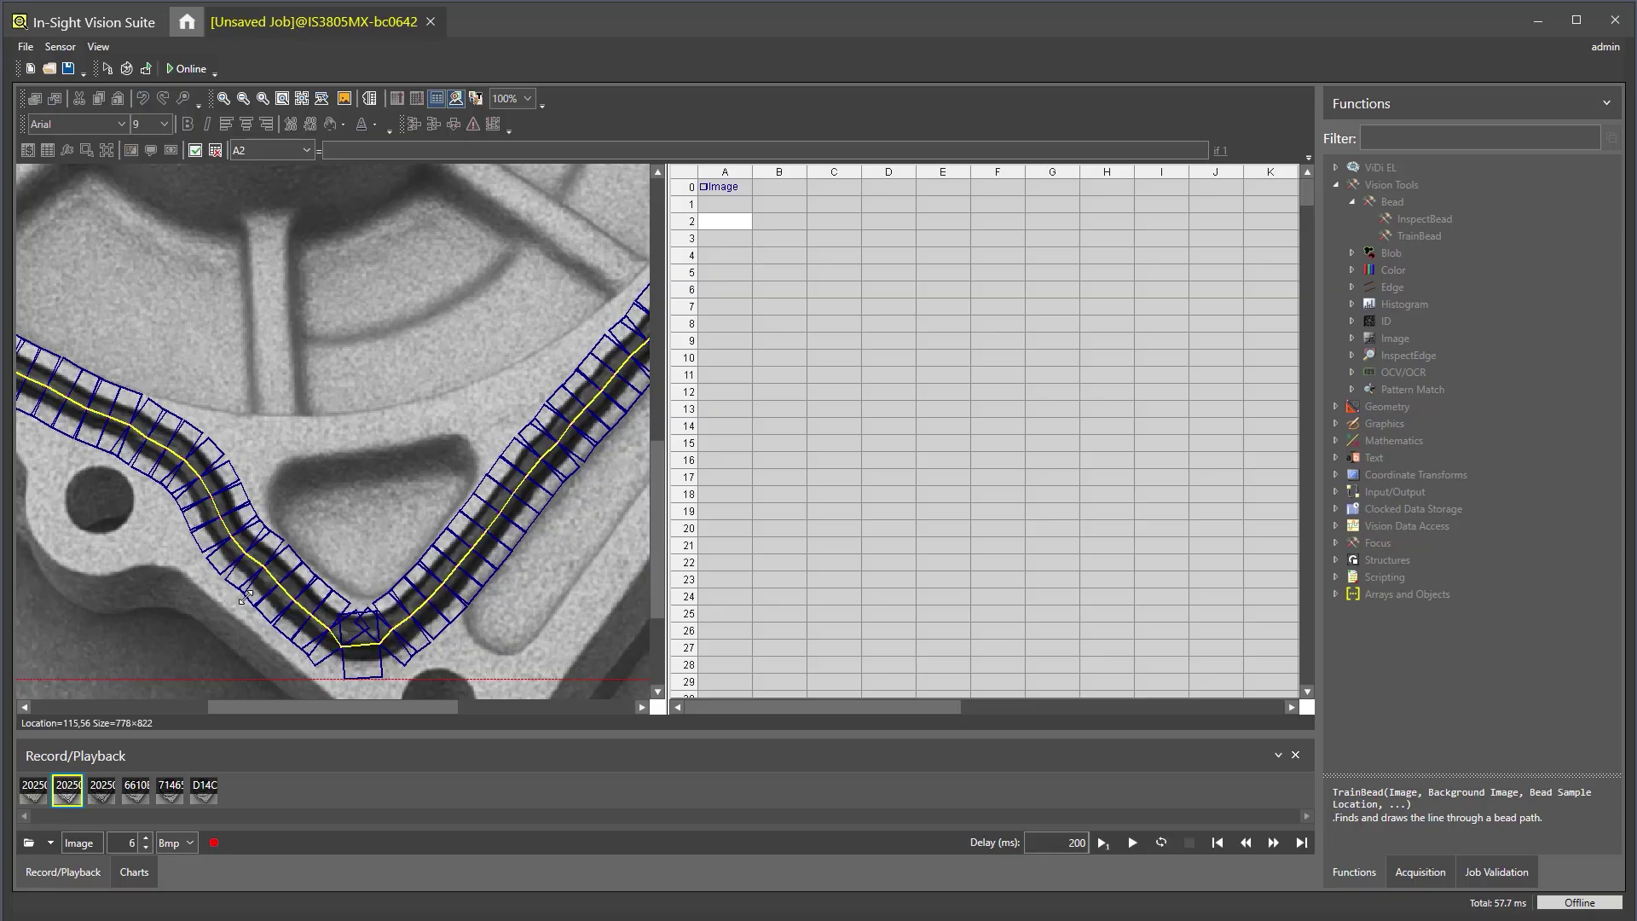
{"action": "mouse_move", "coordinate": [246, 596]}
{"action": "left_mouse_down"}
{"action": "mouse_move", "coordinate": [203, 646]}
{"action": "mouse_move", "coordinate": [255, 602]}
{"action": "left_mouse_up"}
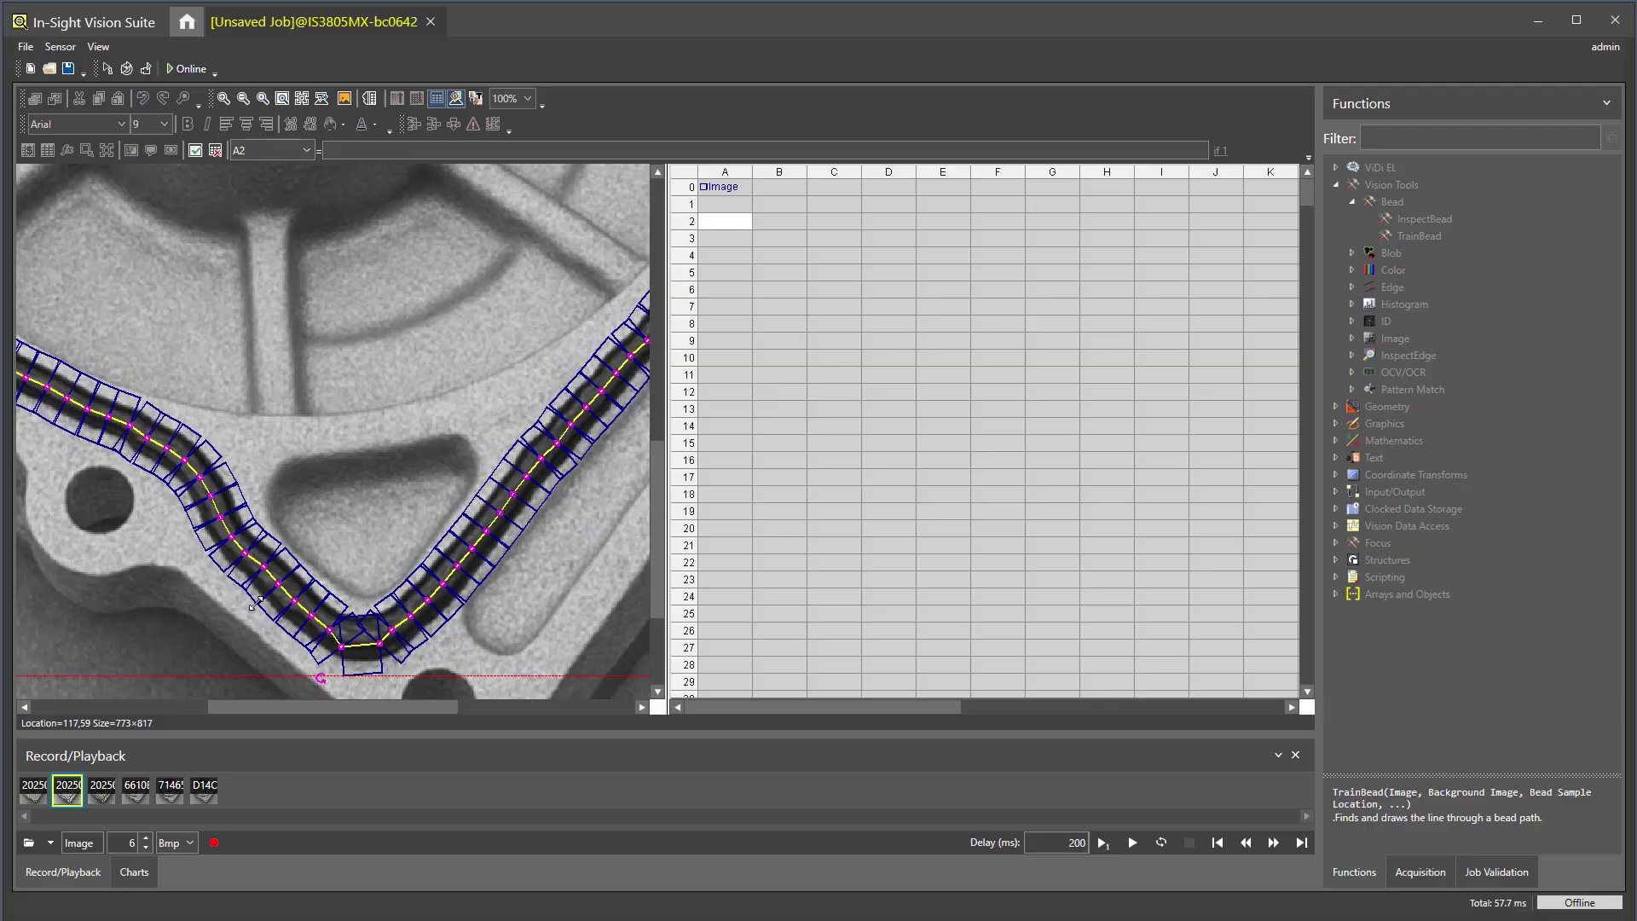
Step: Train the bead path so A2 reports Trained 1.000, Width 22.077, and apply the settings
{"action": "key", "text": "Return"}
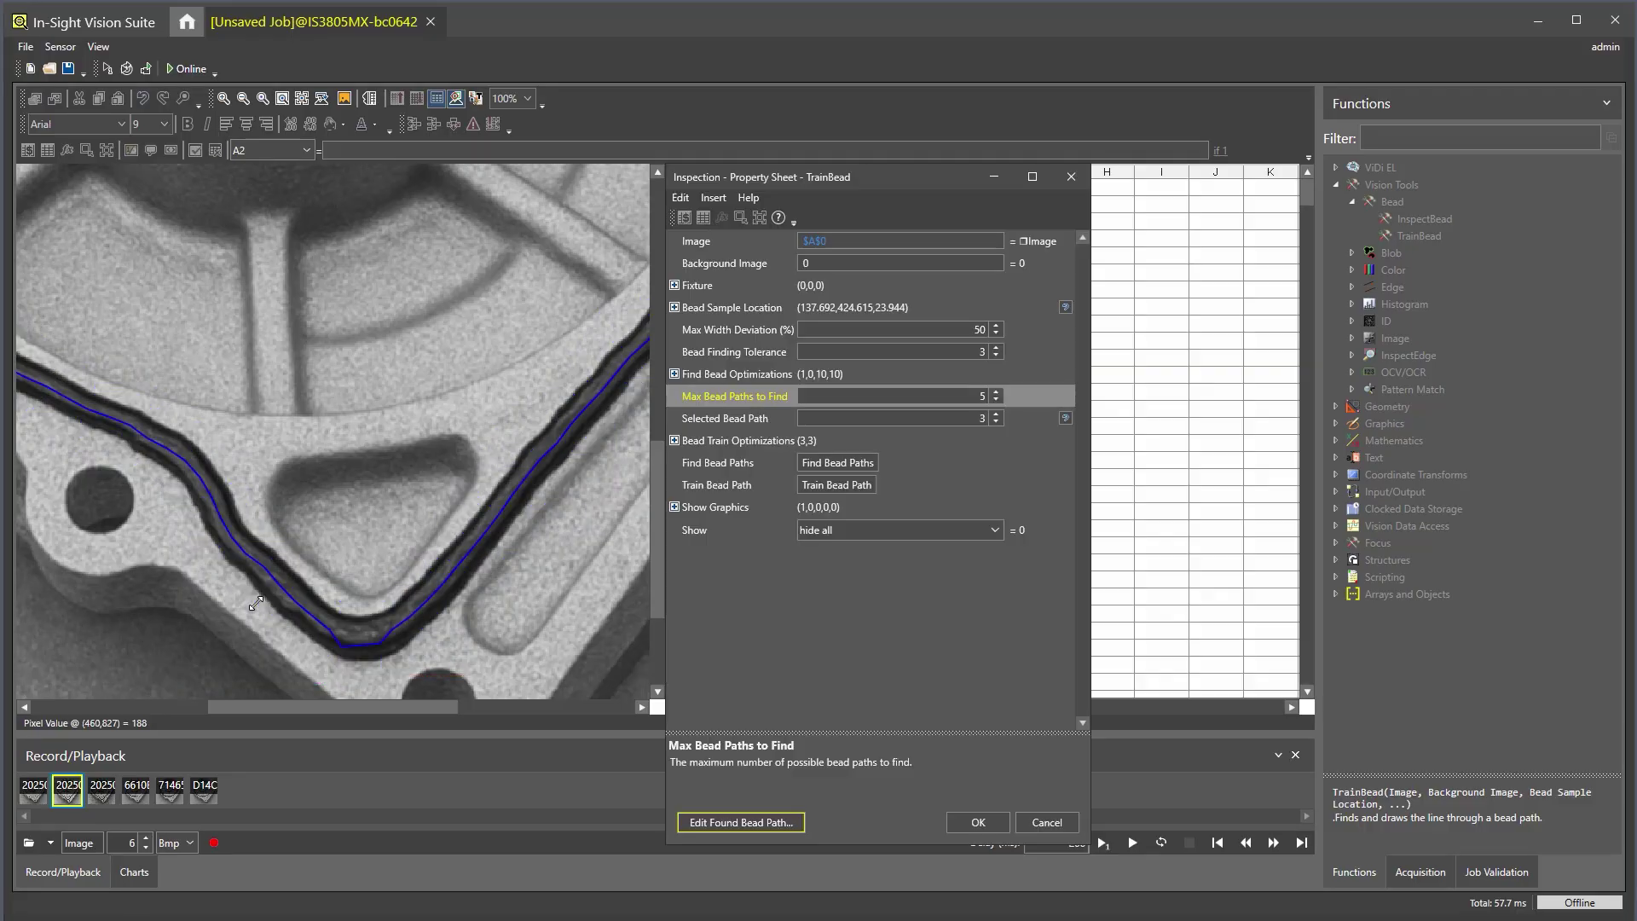
{"action": "left_click", "coordinate": [304, 97]}
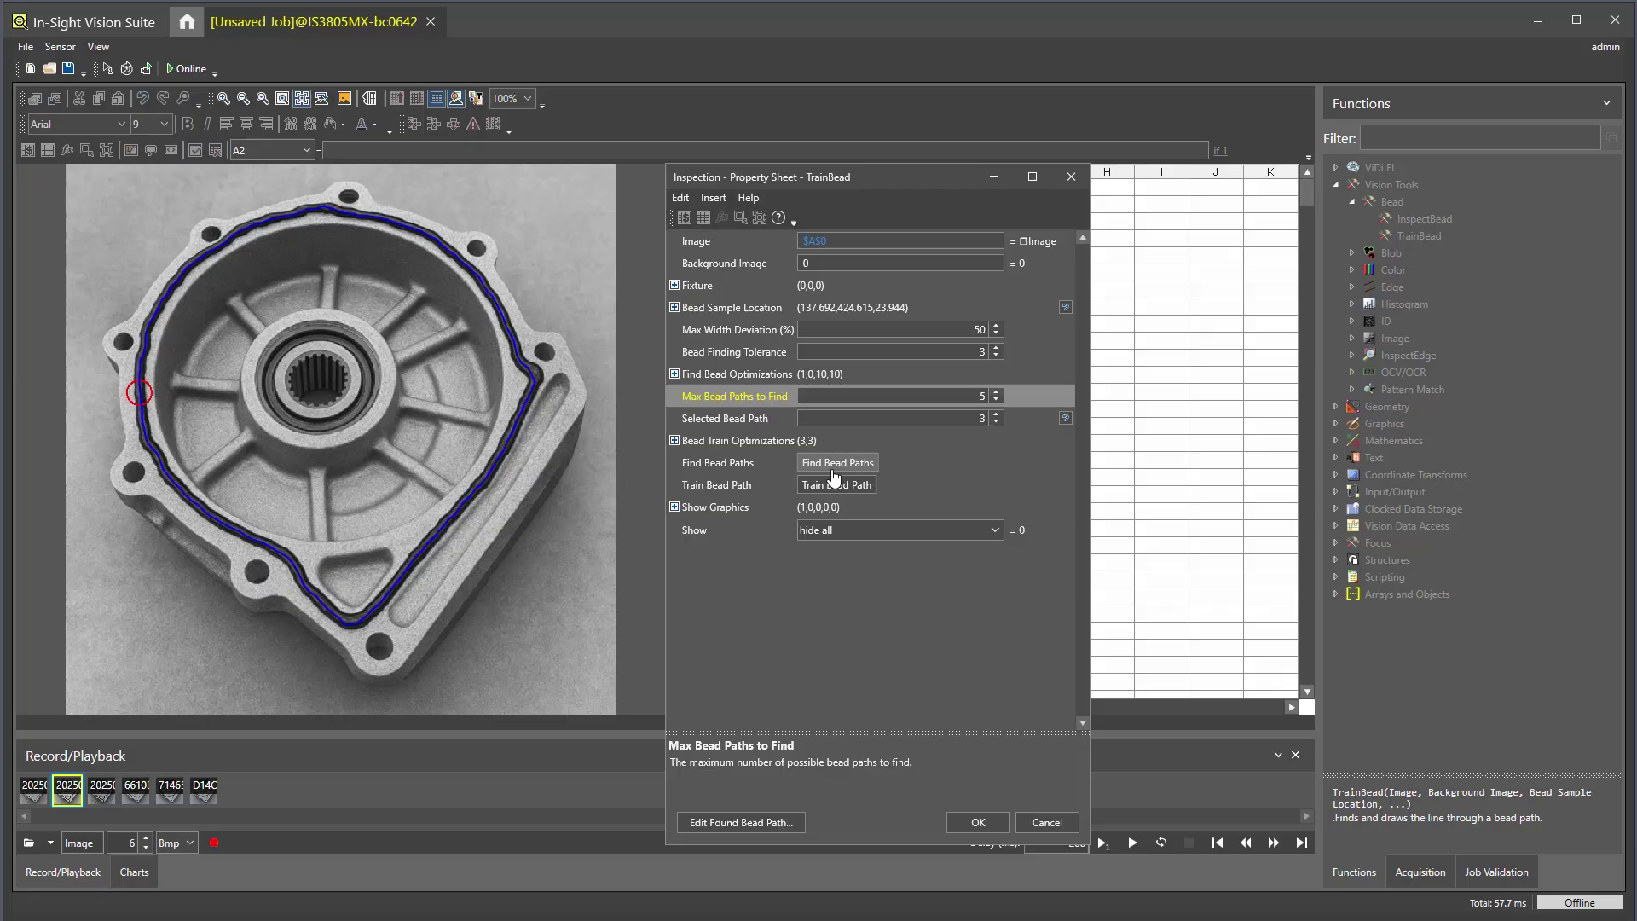
{"action": "left_click", "coordinate": [864, 493]}
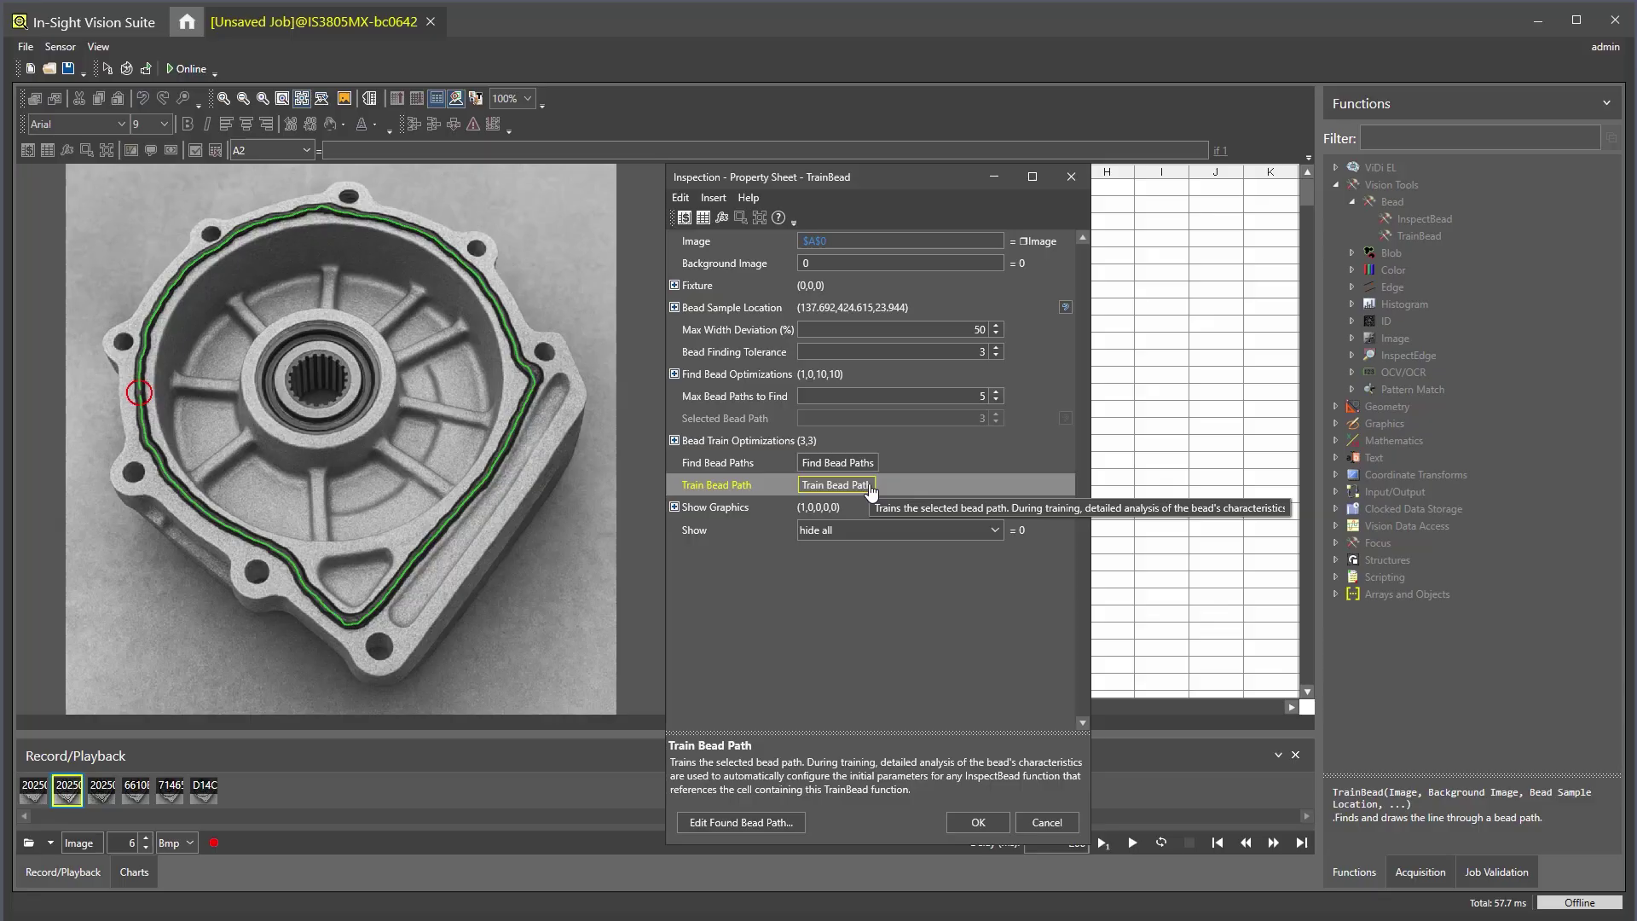
{"action": "left_click", "coordinate": [969, 822]}
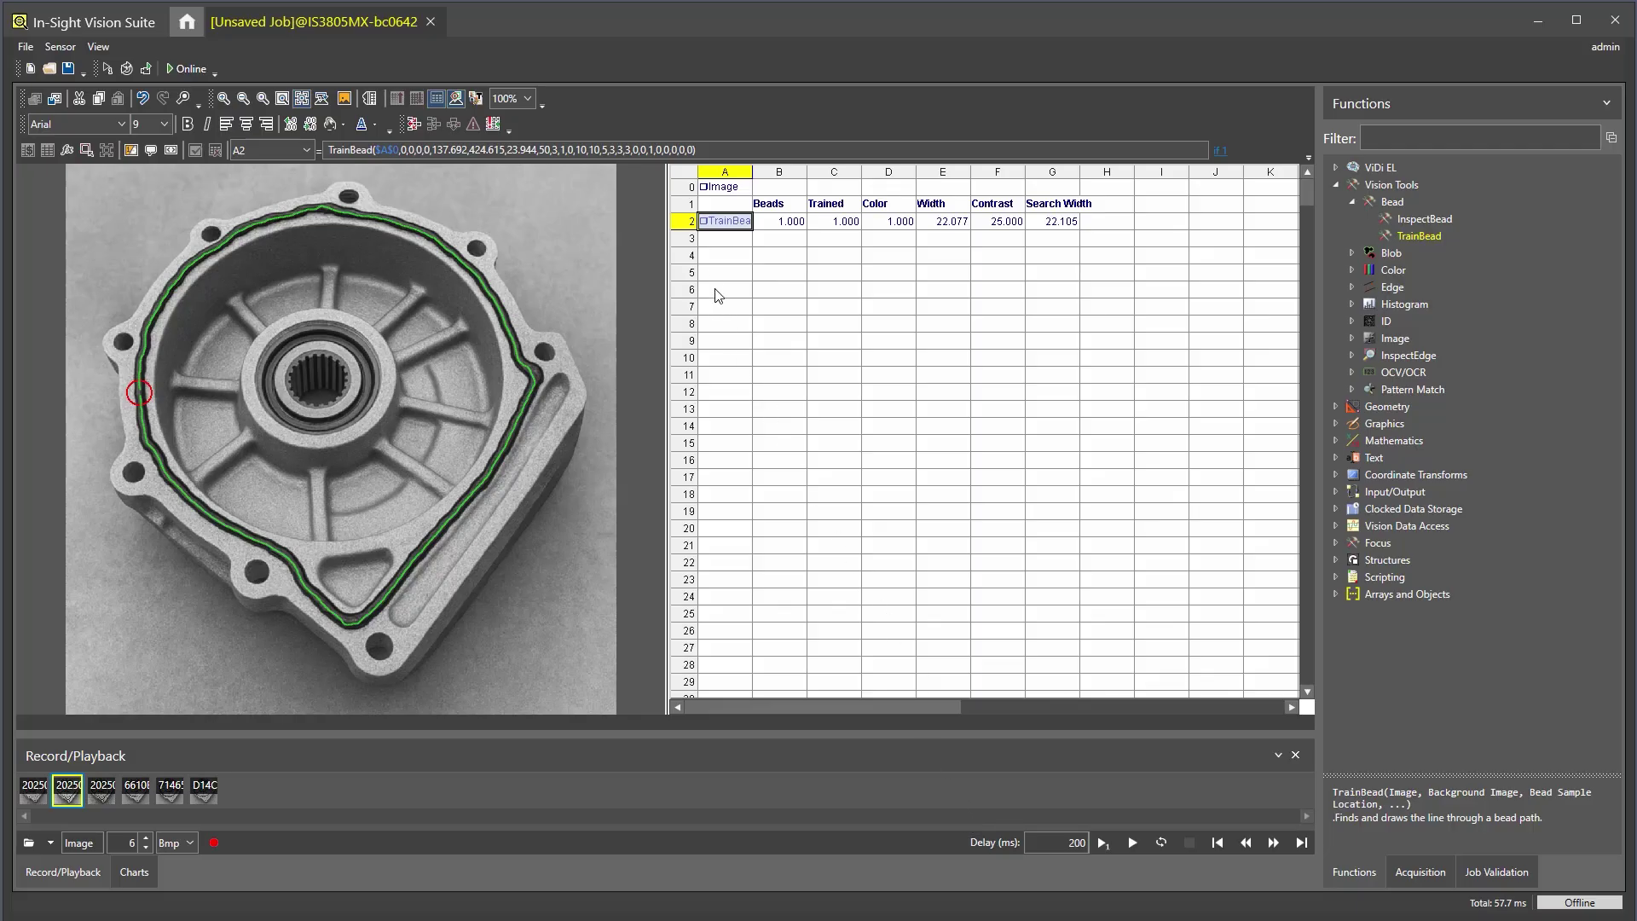
Step: Add an InspectBead tool in A4 linked to TrainBead $A$2 and show its Defect Limits
{"action": "left_click", "coordinate": [712, 257]}
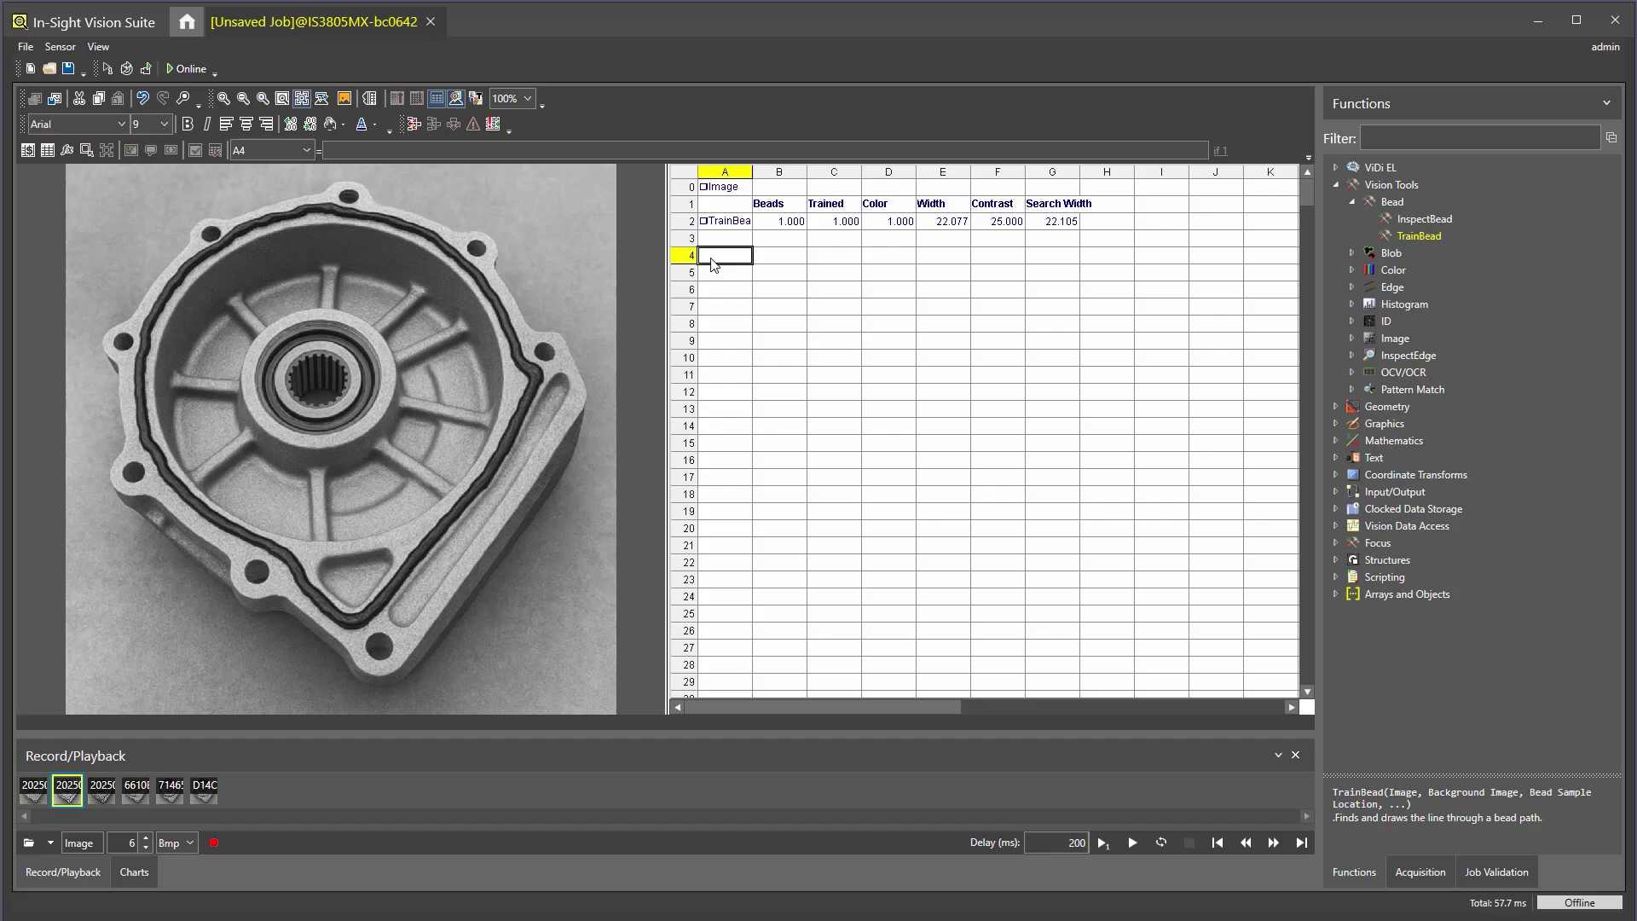
{"action": "double_click", "coordinate": [1420, 220]}
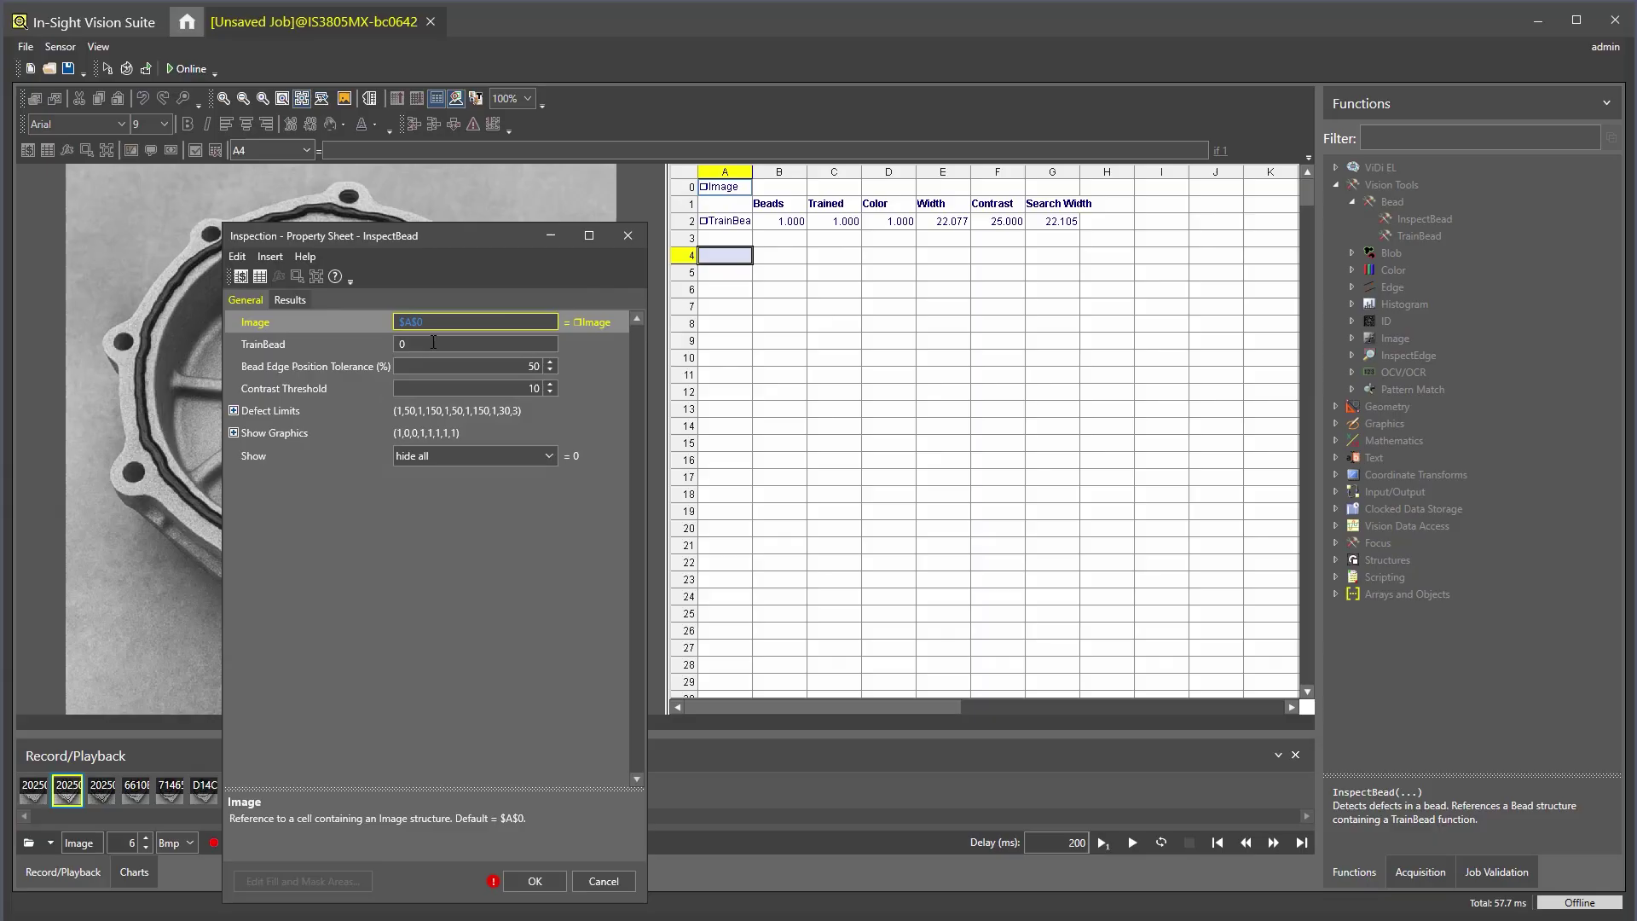
{"action": "double_click", "coordinate": [258, 346]}
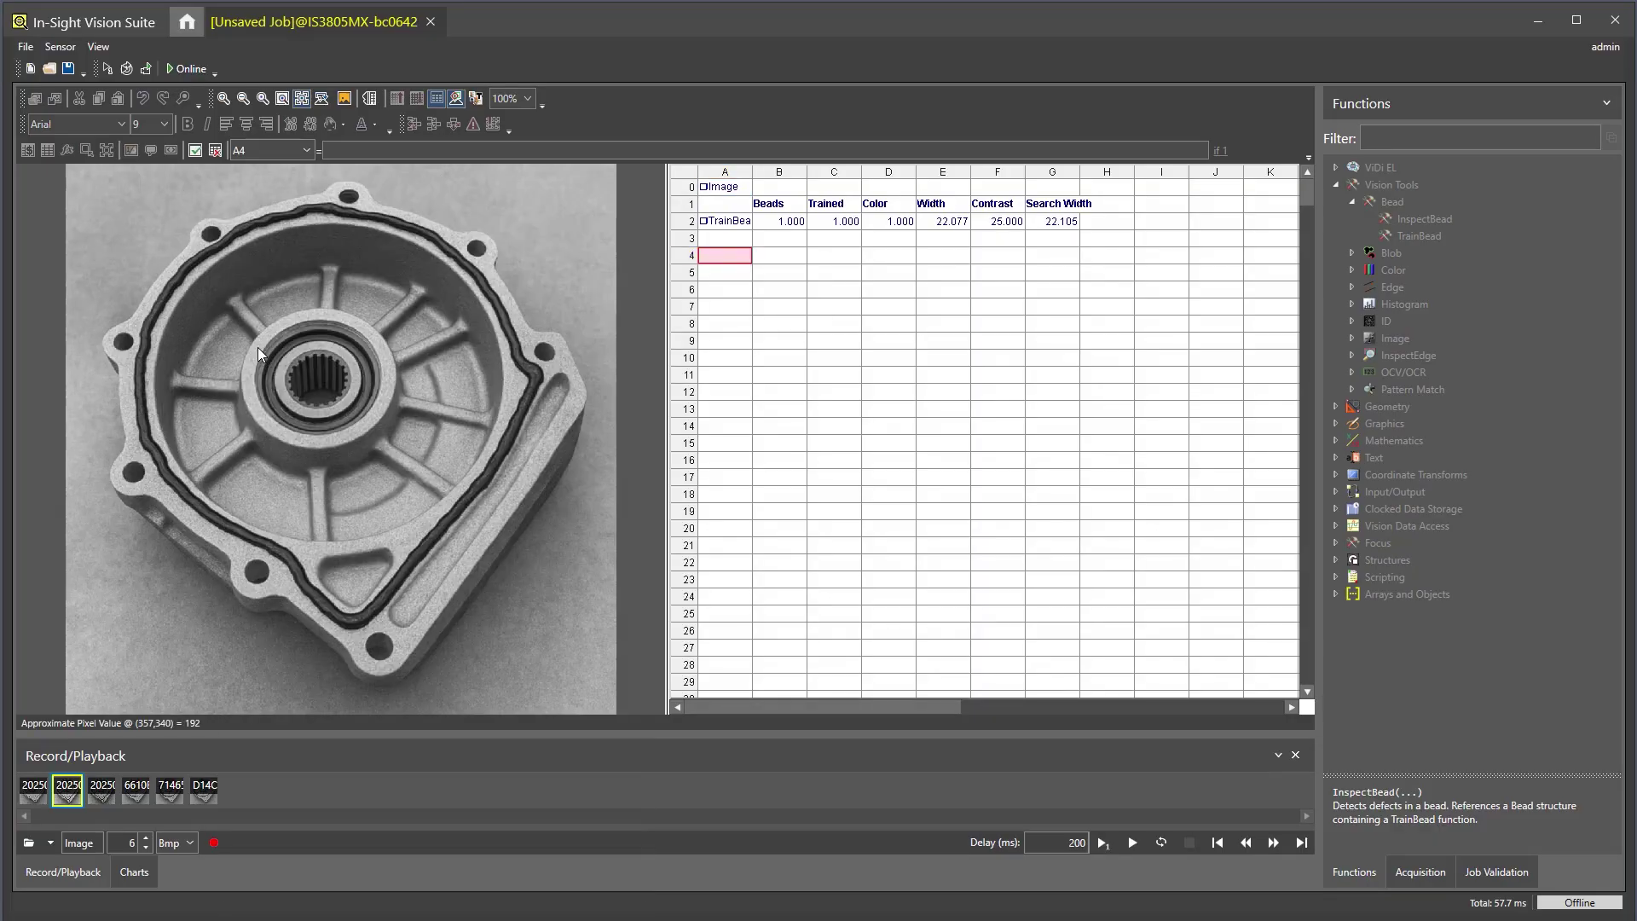
{"action": "left_click", "coordinate": [729, 224]}
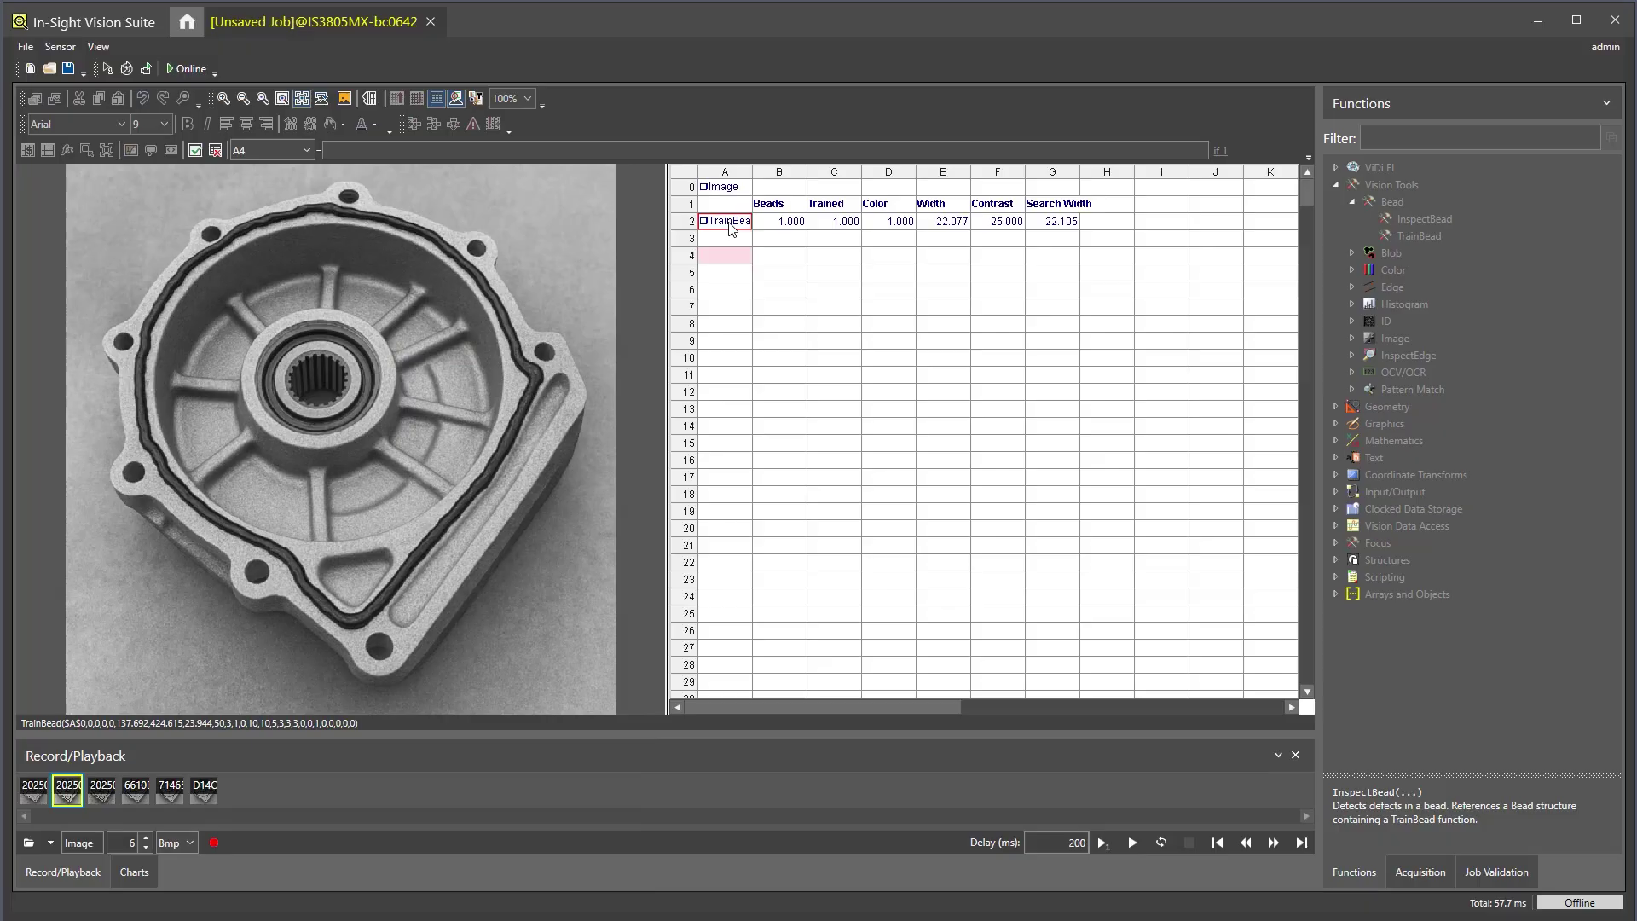
{"action": "key", "text": "Return"}
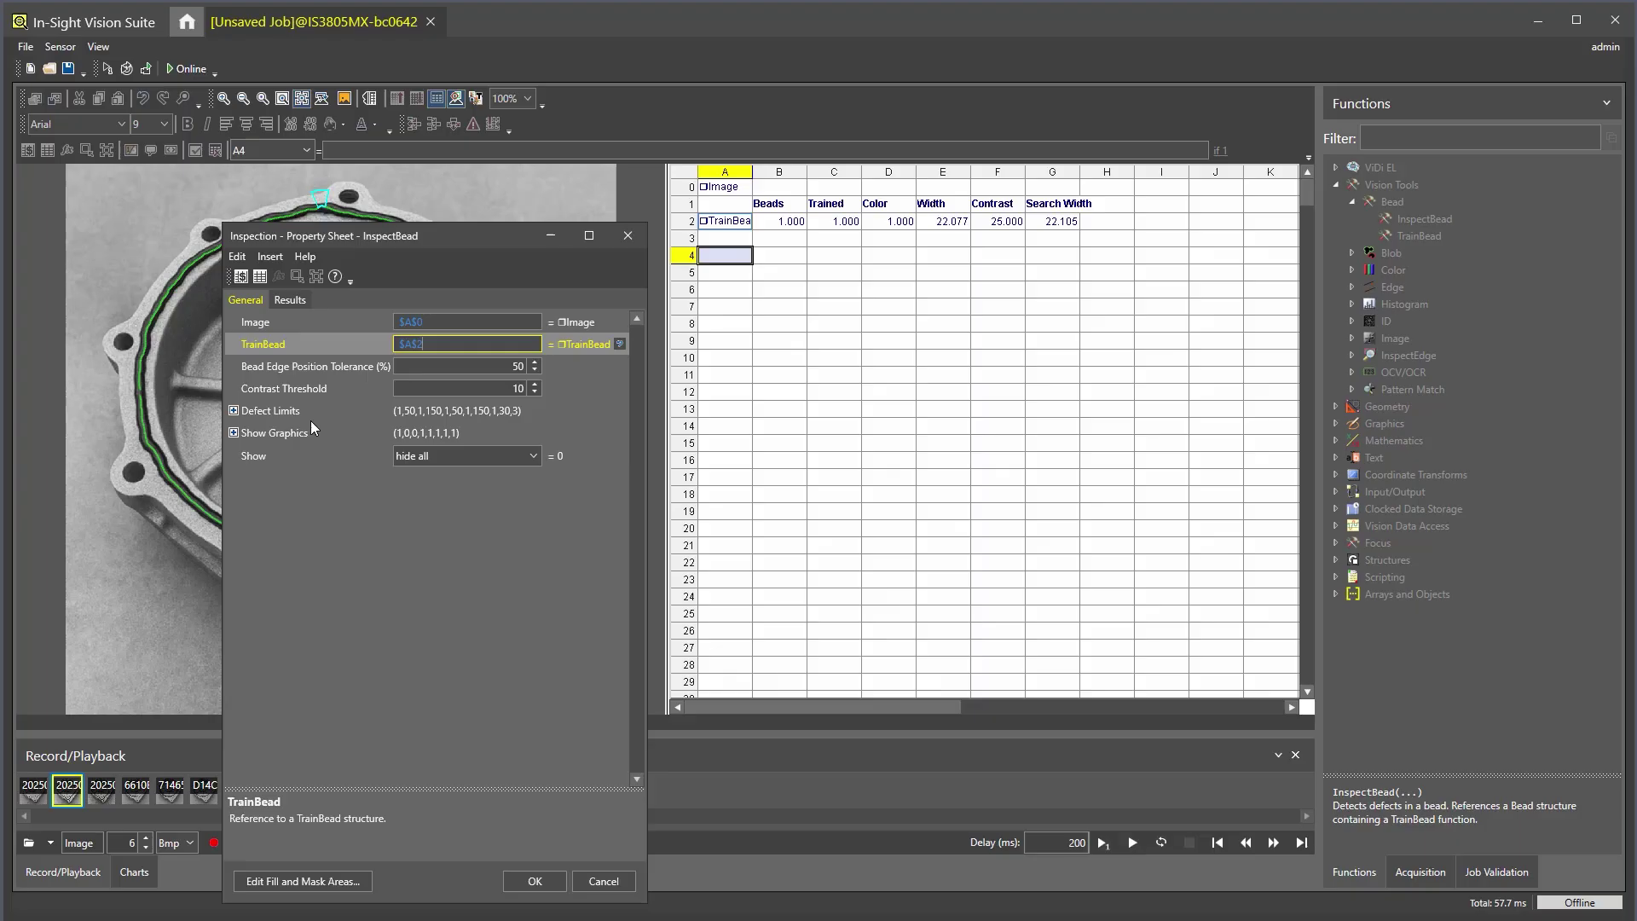
{"action": "left_click", "coordinate": [234, 410]}
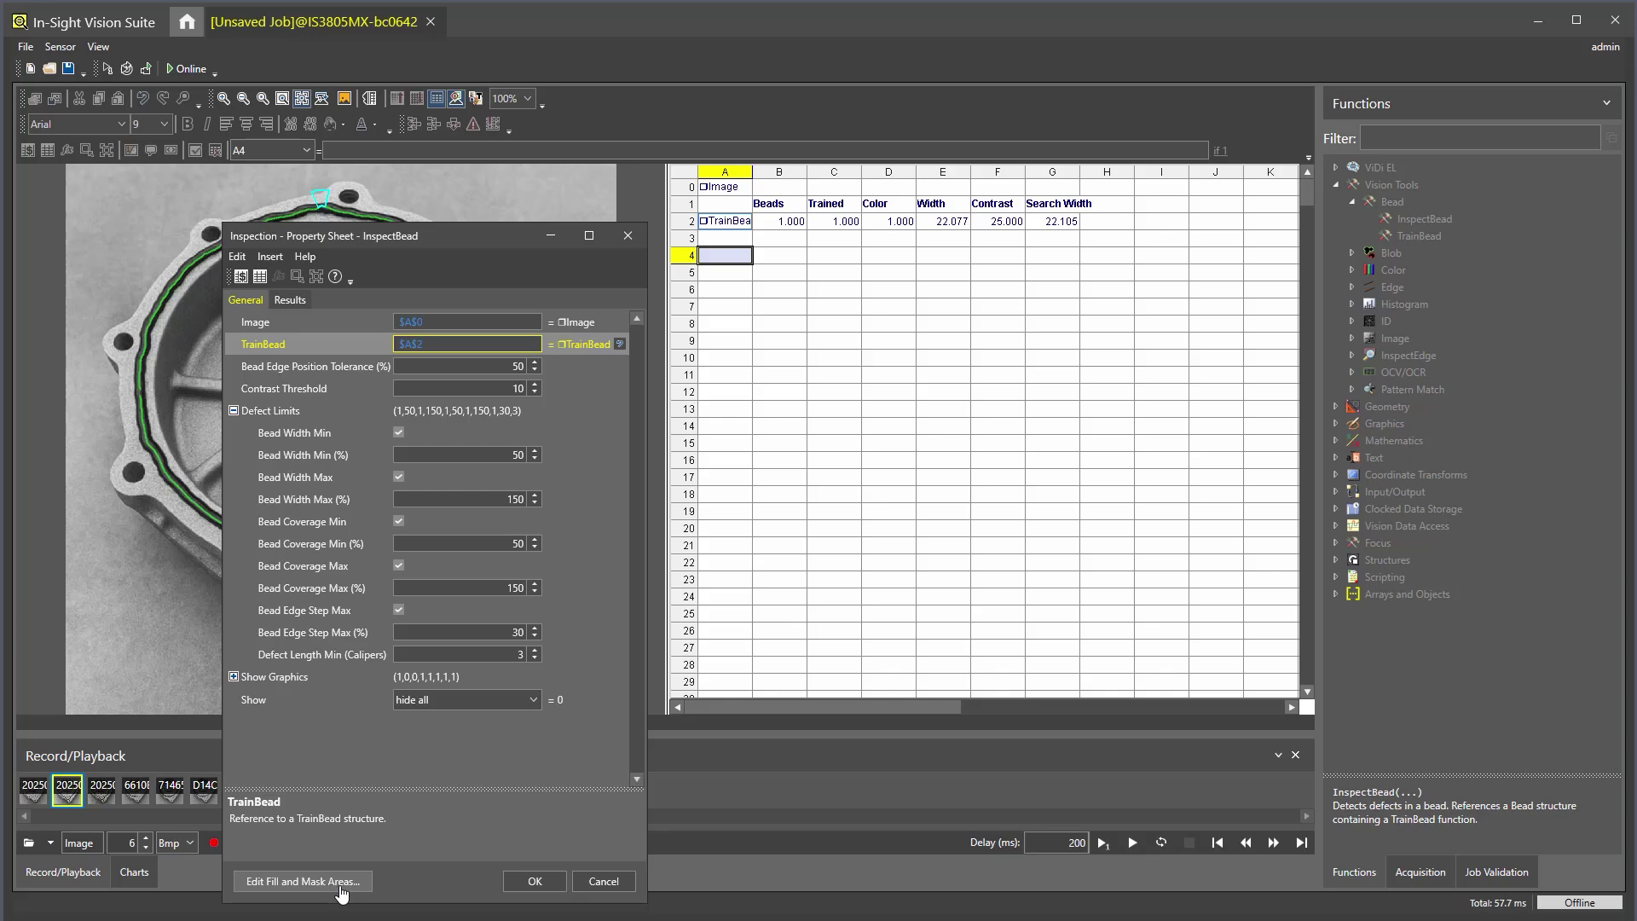
Step: Apply InspectBead and review boxed defects across the playback images, one showing 18 defects
{"action": "left_click", "coordinate": [529, 881]}
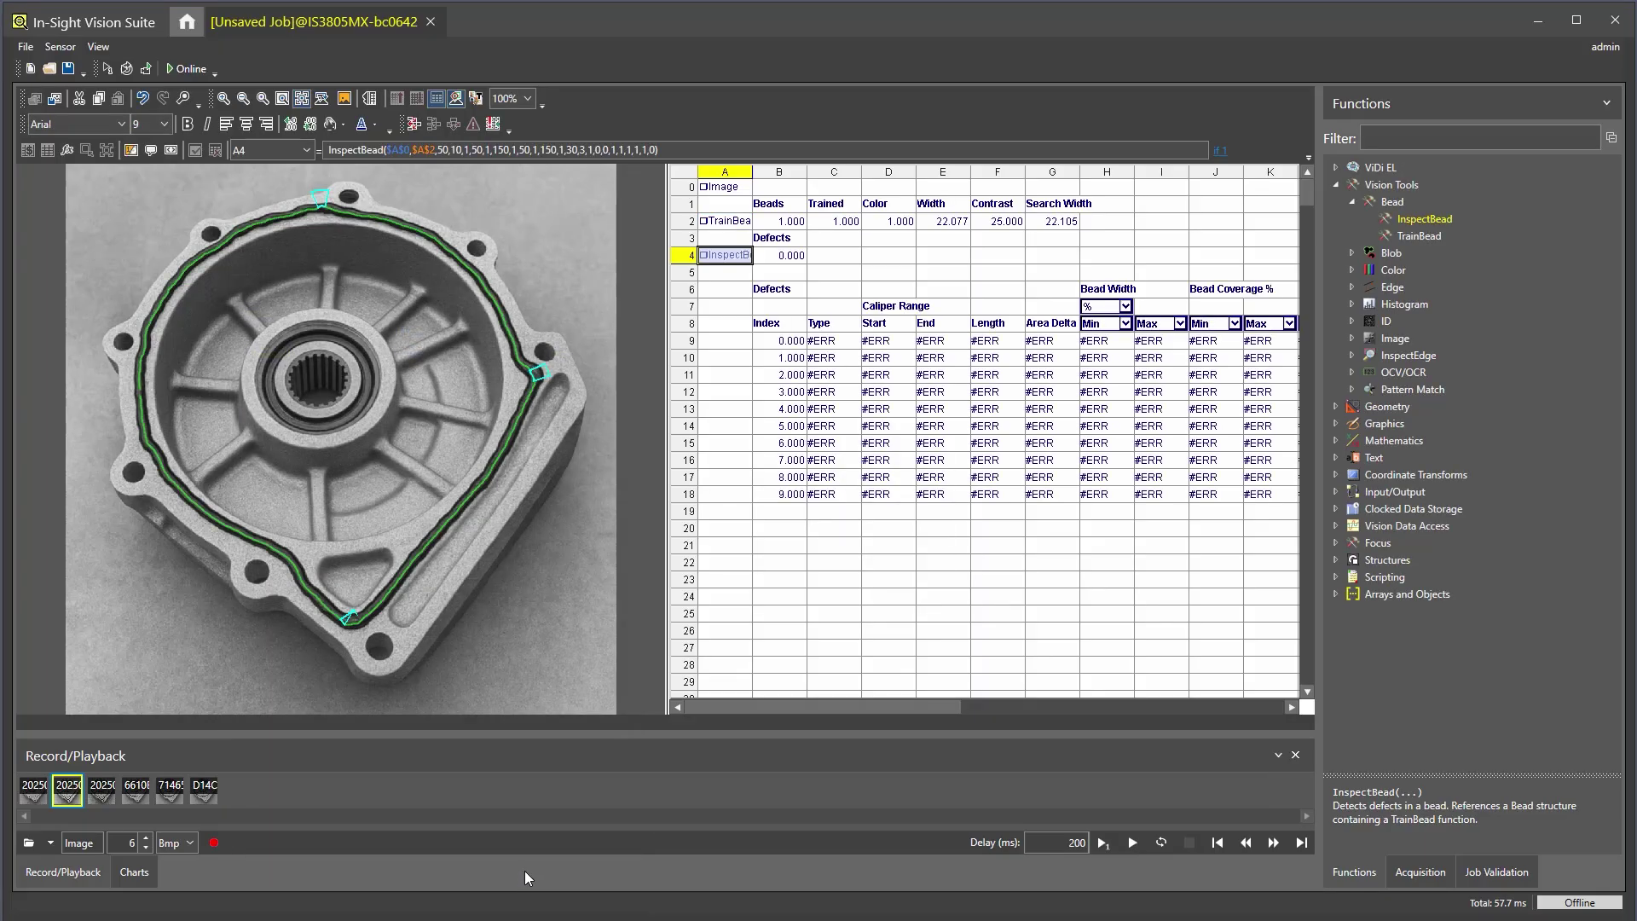
{"action": "left_click", "coordinate": [138, 797]}
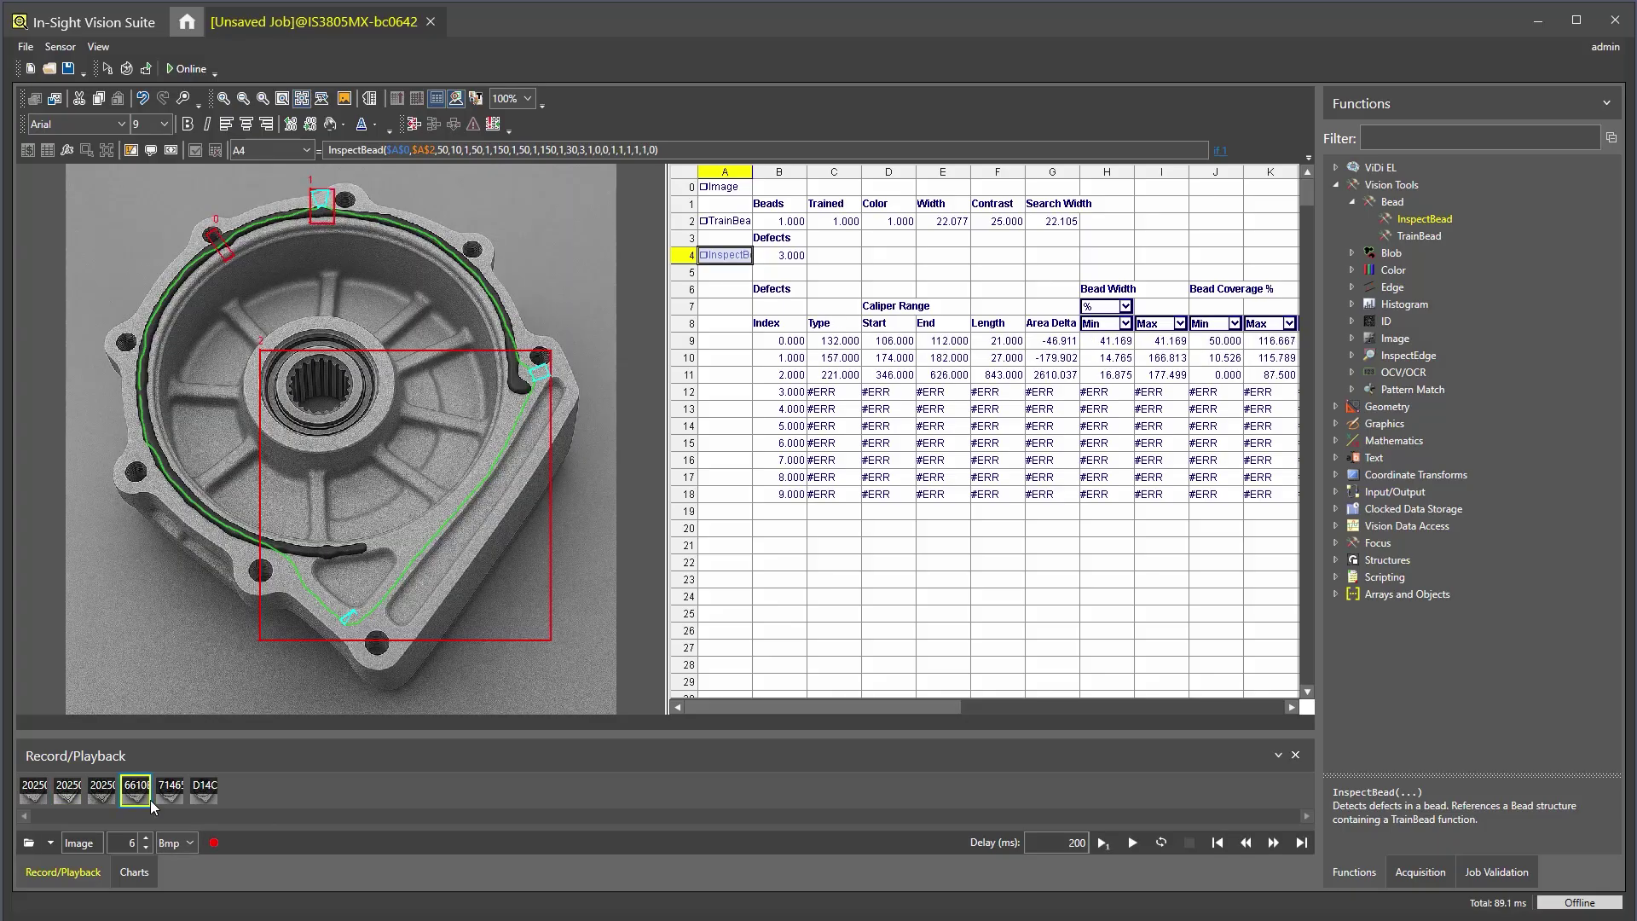
{"action": "left_click", "coordinate": [170, 793]}
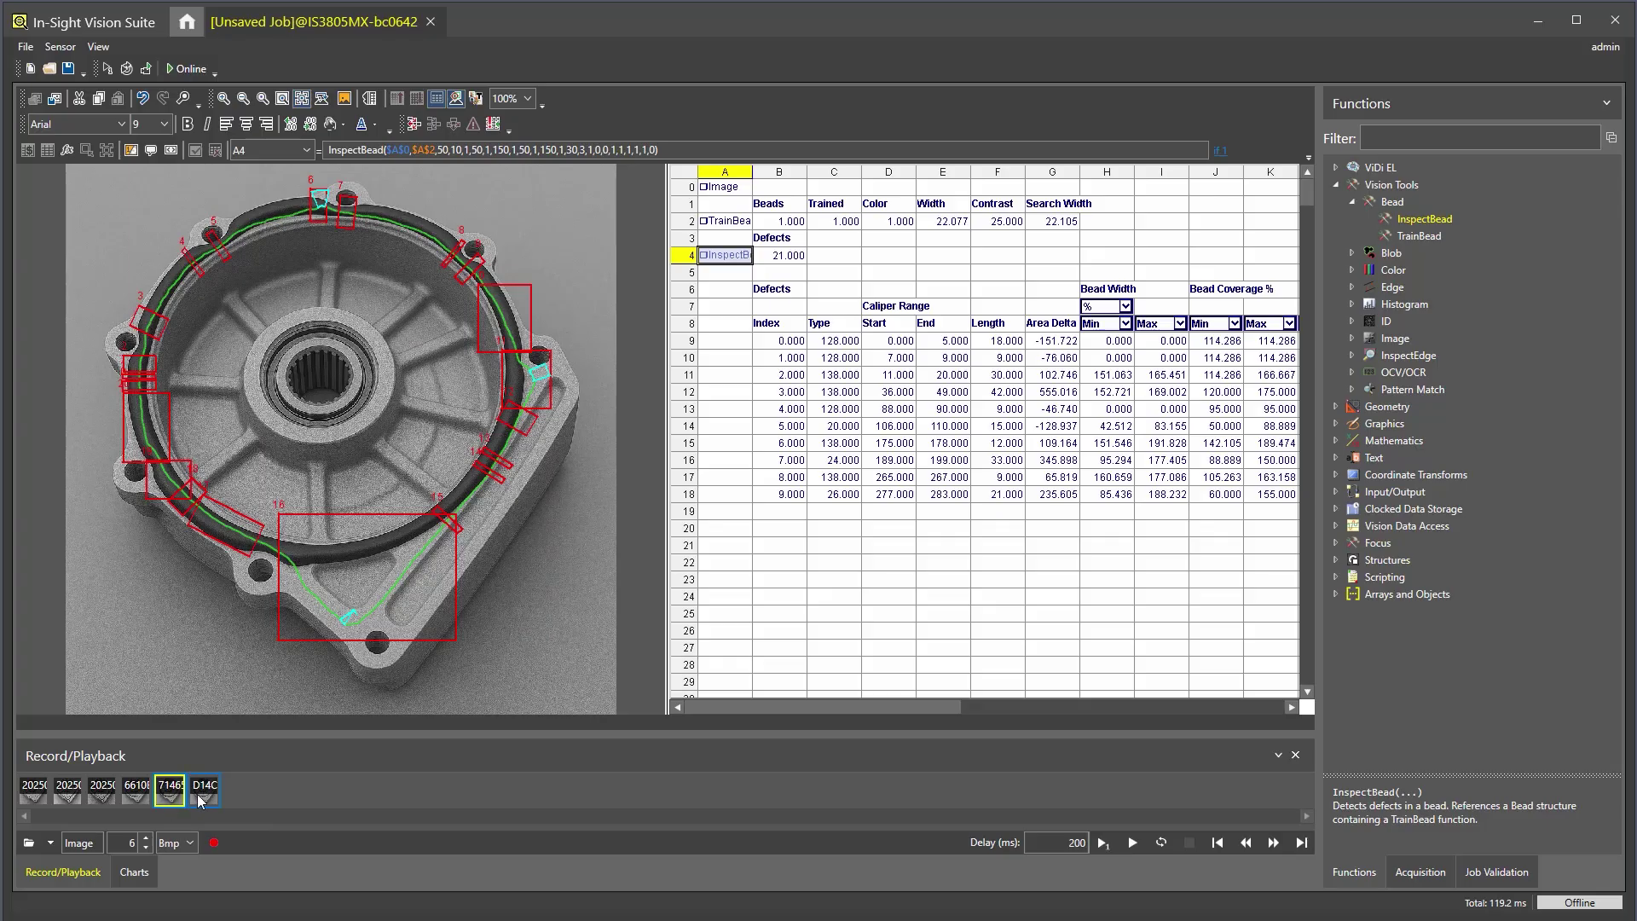
{"action": "left_click", "coordinate": [202, 795]}
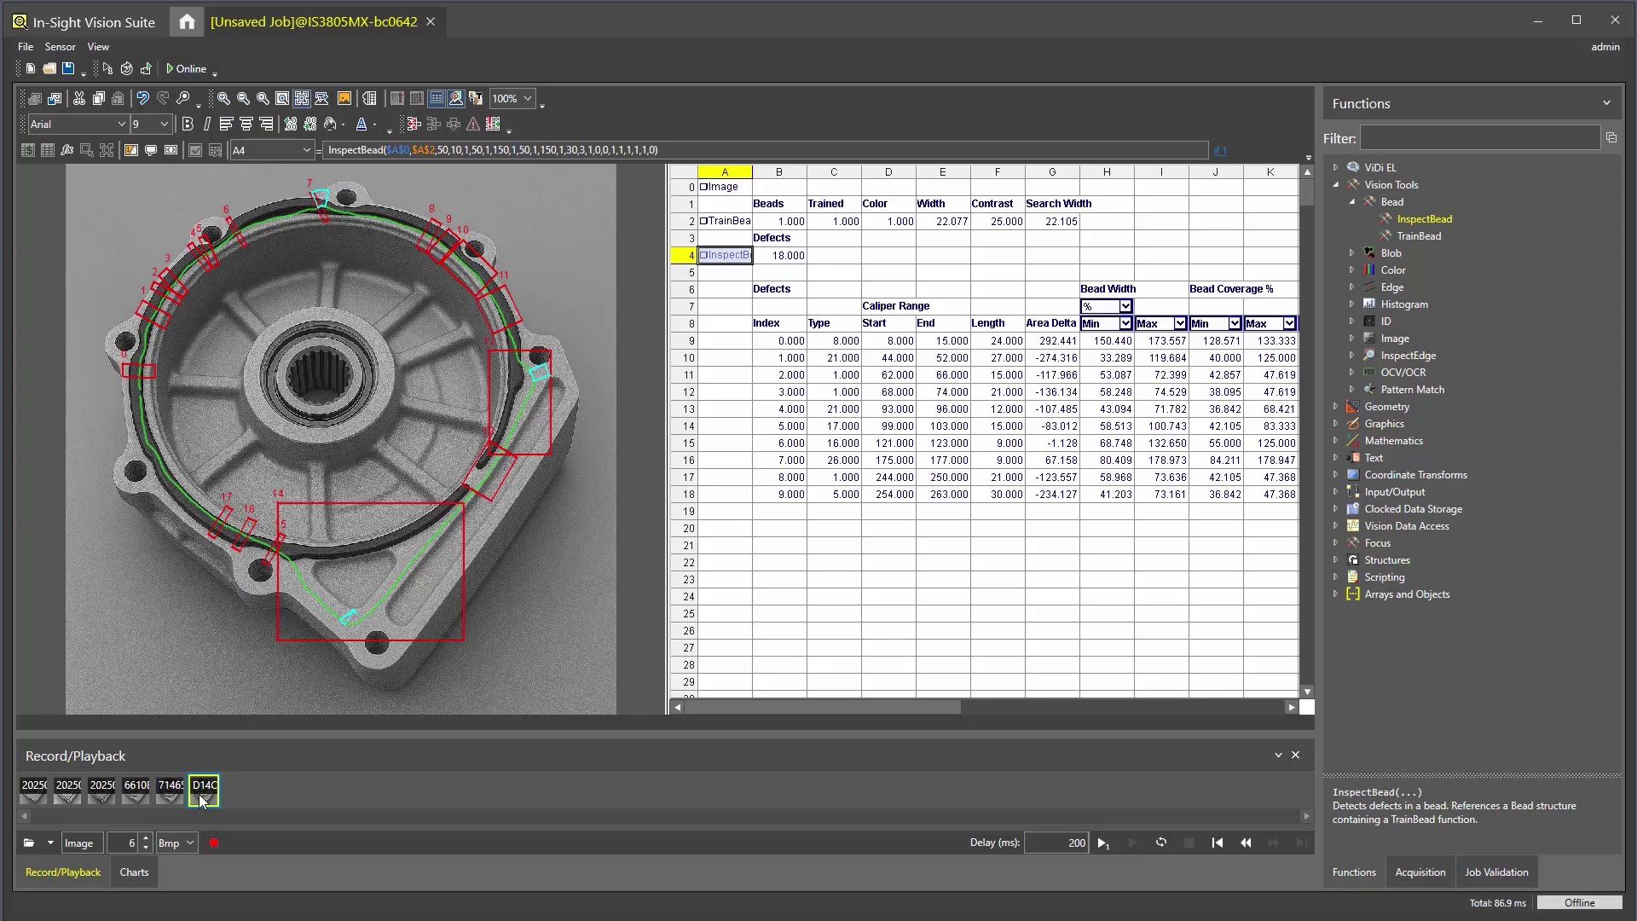
{"action": "left_click", "coordinate": [68, 800]}
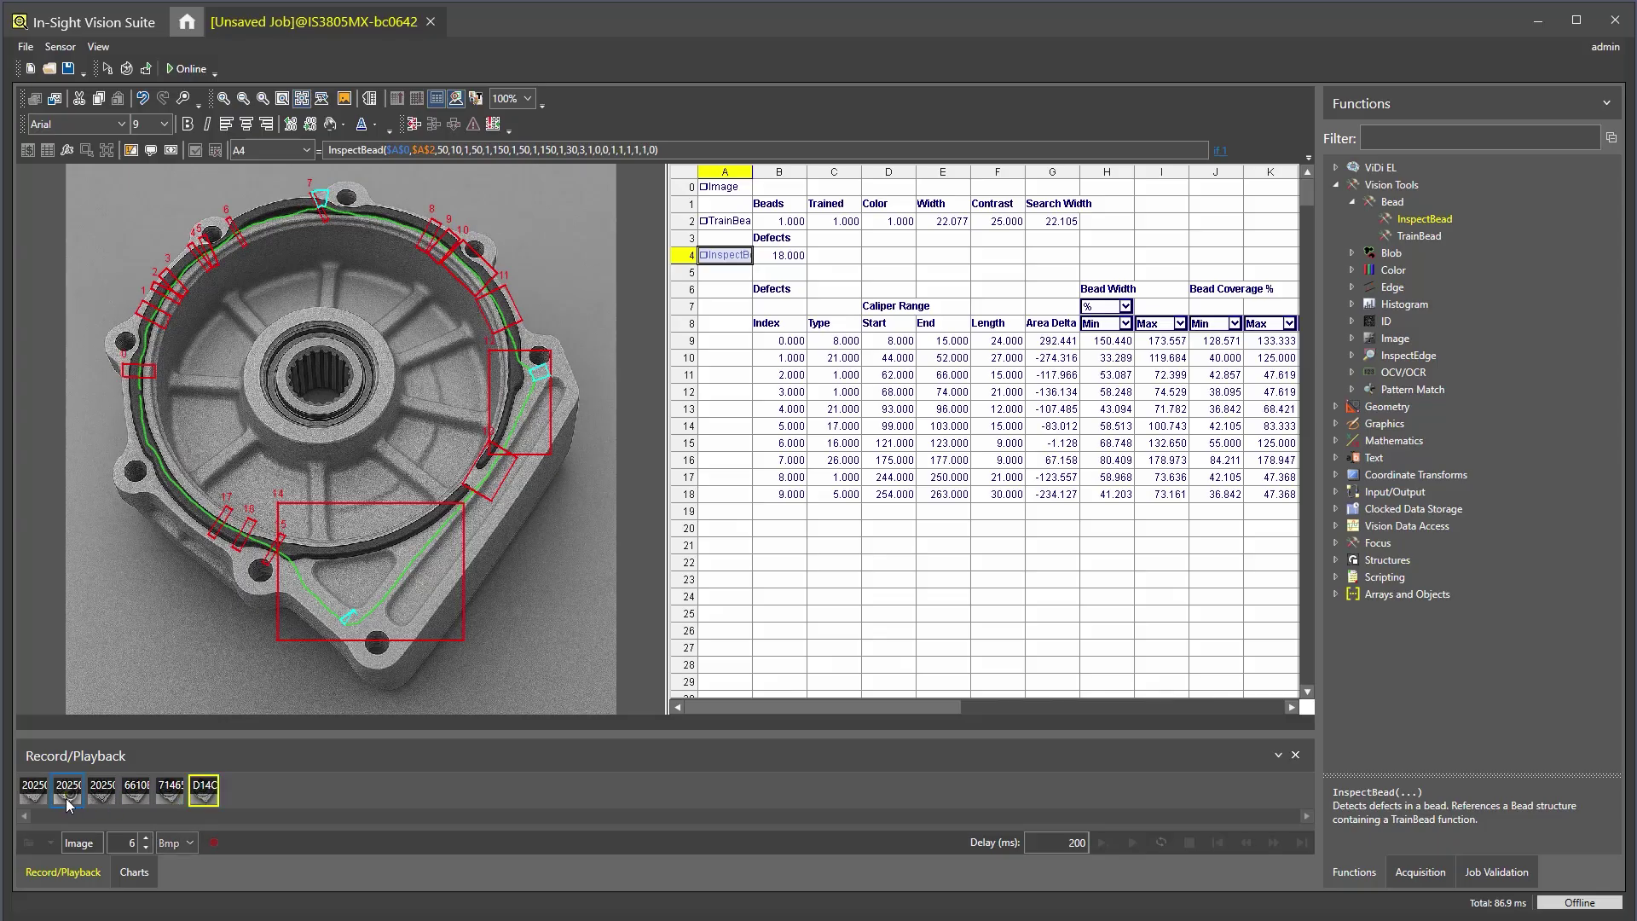